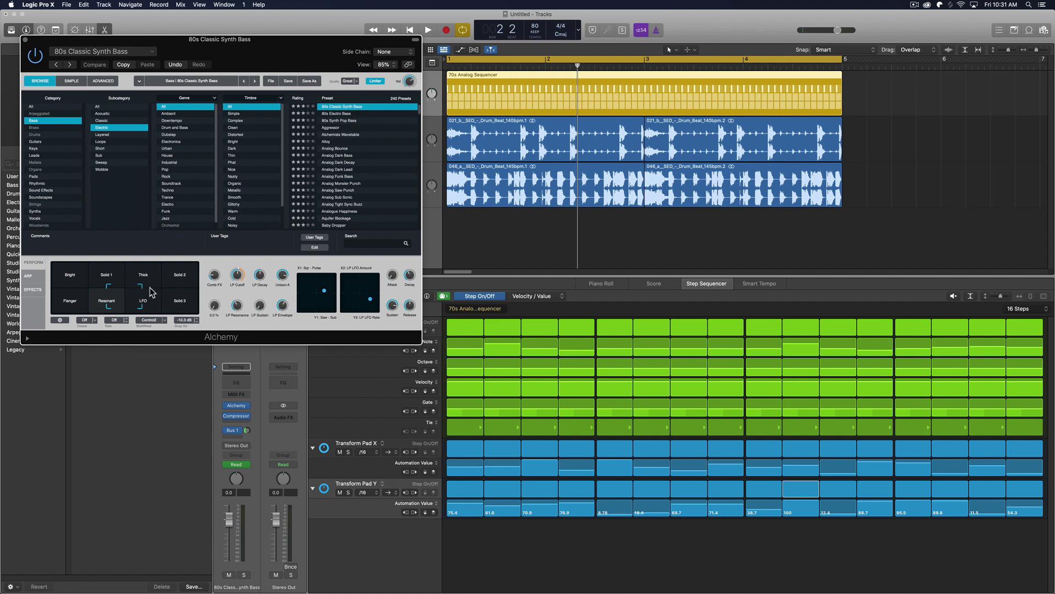
Step: Sweep the Transform pad marker to morph the 80s Classic Synth Bass and start playback
mouse_move(125, 300)
left_mouse_down()
mouse_move(144, 278)
mouse_move(70, 297)
mouse_move(154, 305)
mouse_move(70, 280)
mouse_move(179, 280)
mouse_move(107, 277)
mouse_move(113, 297)
mouse_move(142, 299)
mouse_move(127, 290)
left_mouse_up()
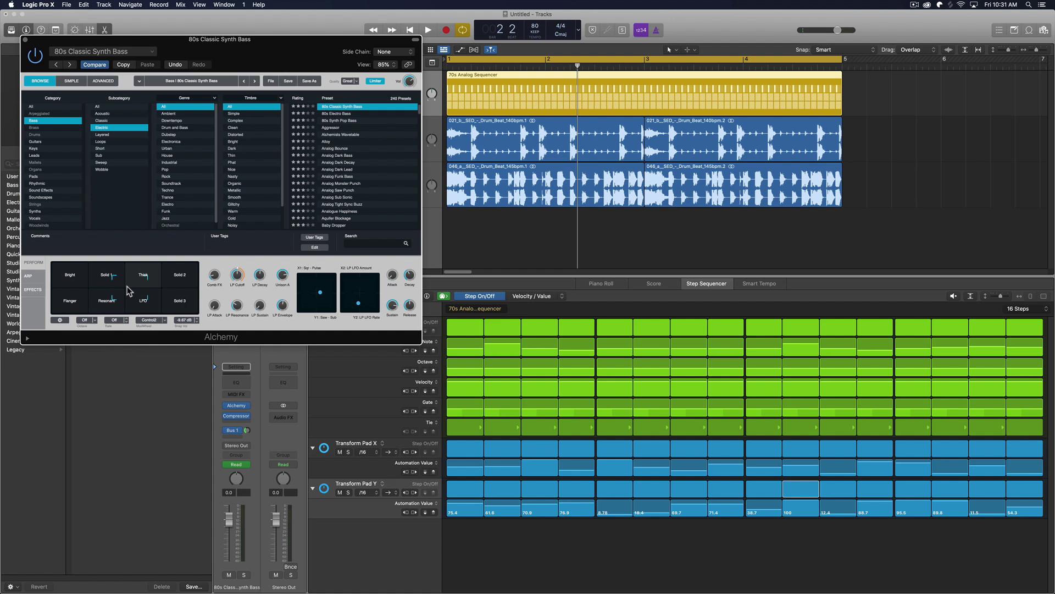
key("space")
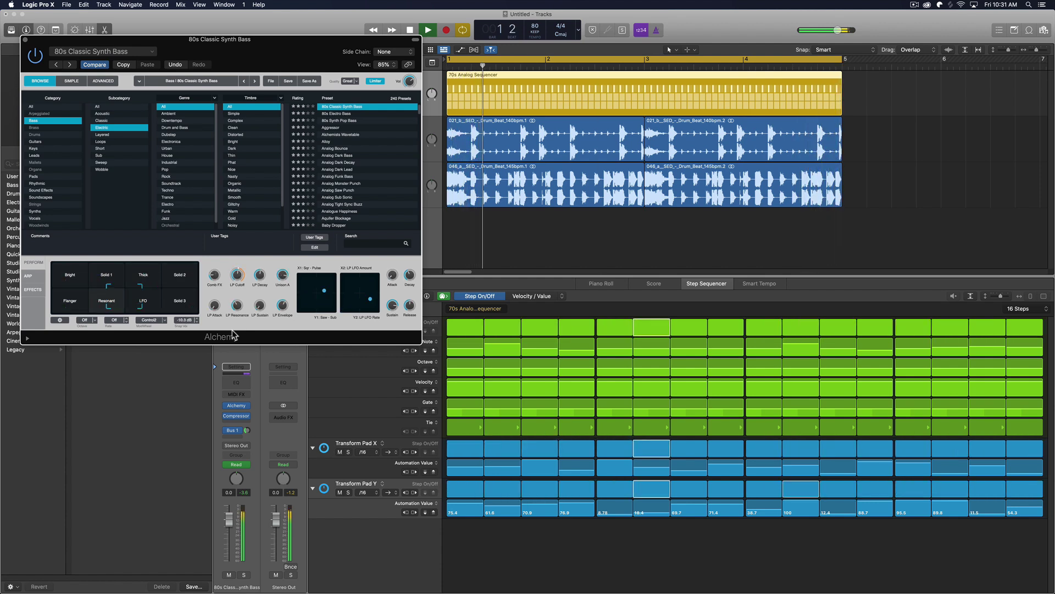
Step: Close Alchemy and display the per-step values of the Melodic, Transform Pad Y and Transform Pad X rows
left_click(25, 40)
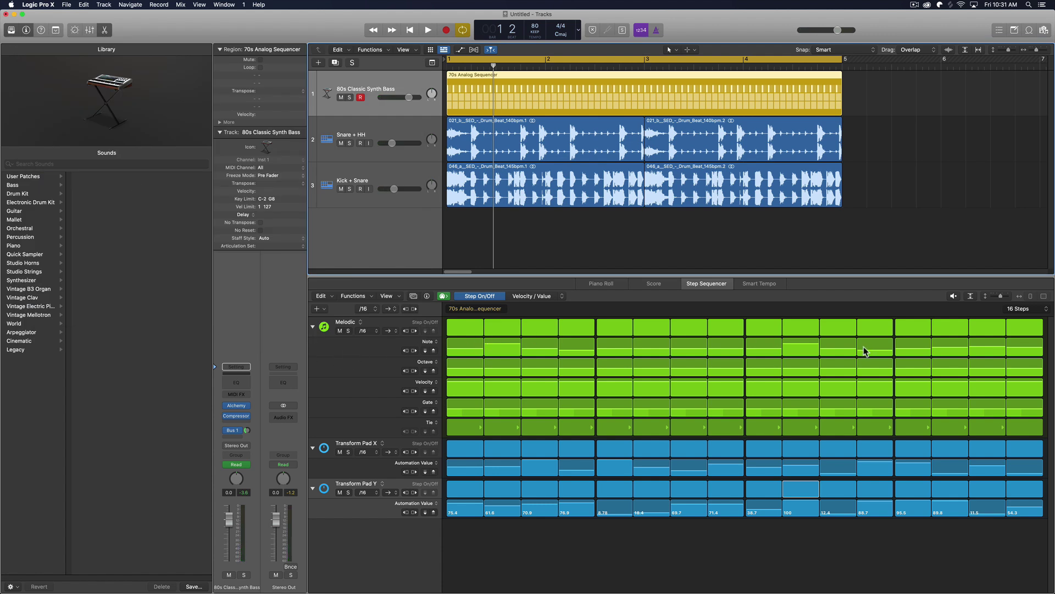
left_click(400, 322)
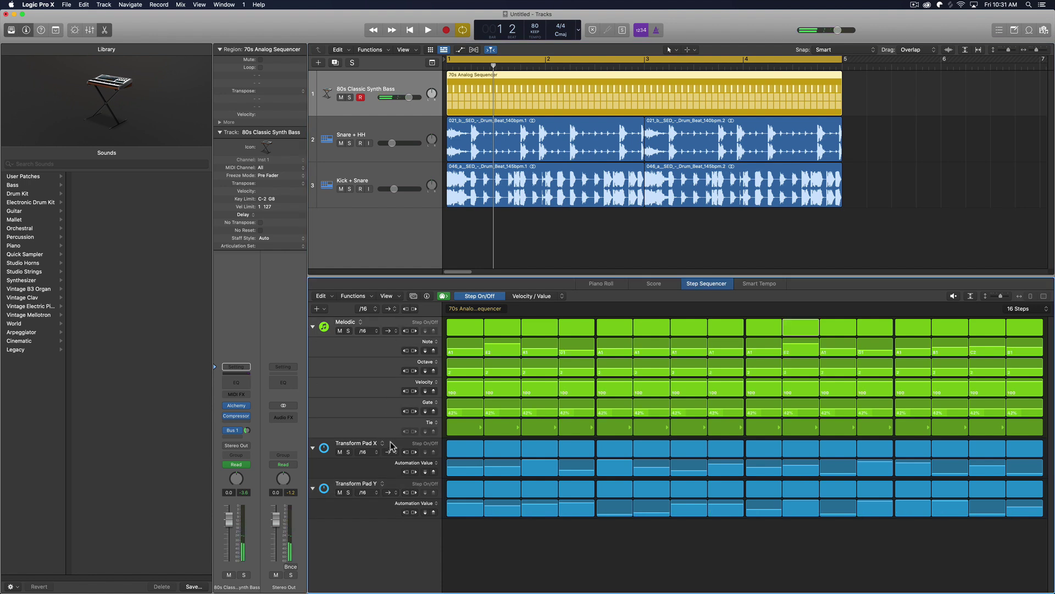
left_click(391, 483)
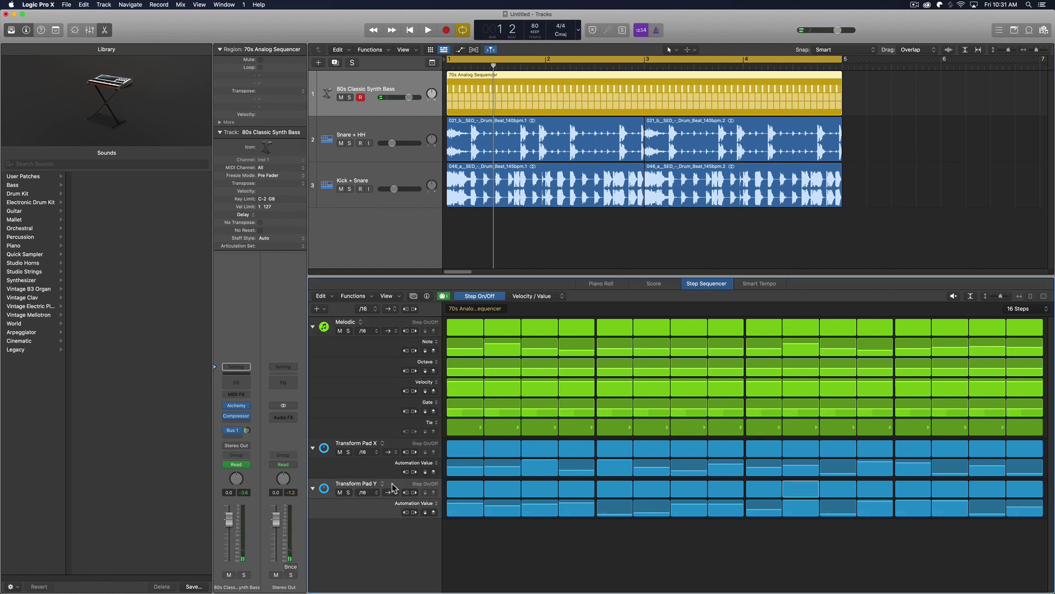
left_click(389, 440)
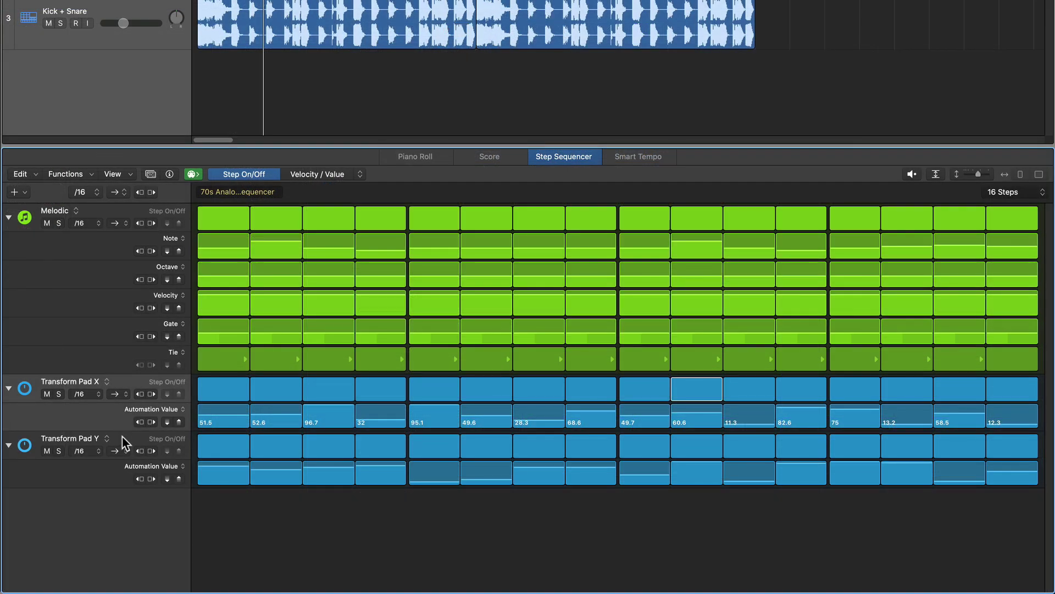
Step: Delete the Transform Pad Y and Transform Pad X rows from the pattern
left_click(125, 443)
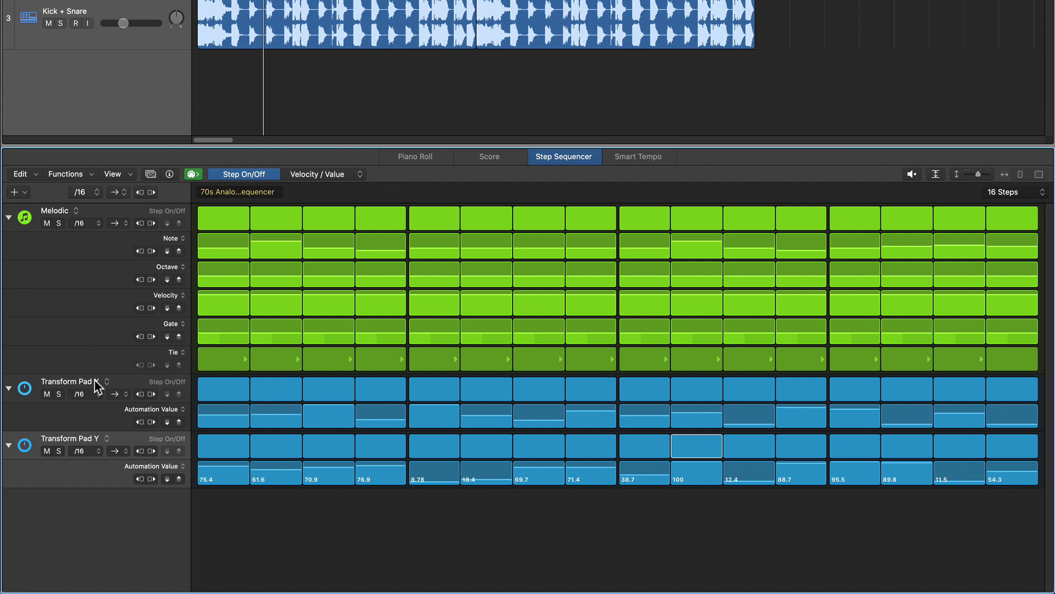
key("BackSpace")
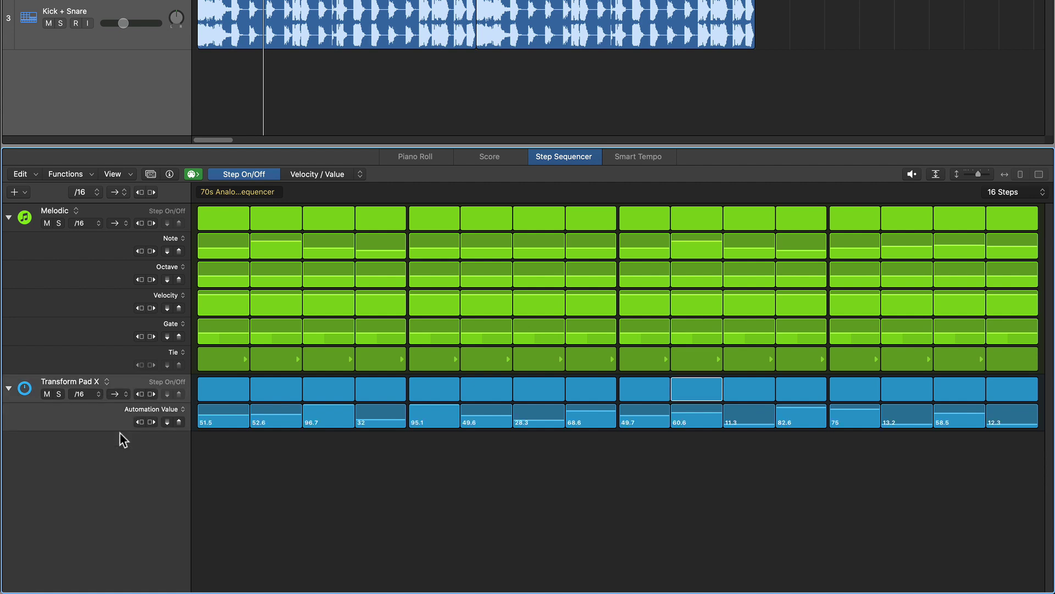
key("BackSpace")
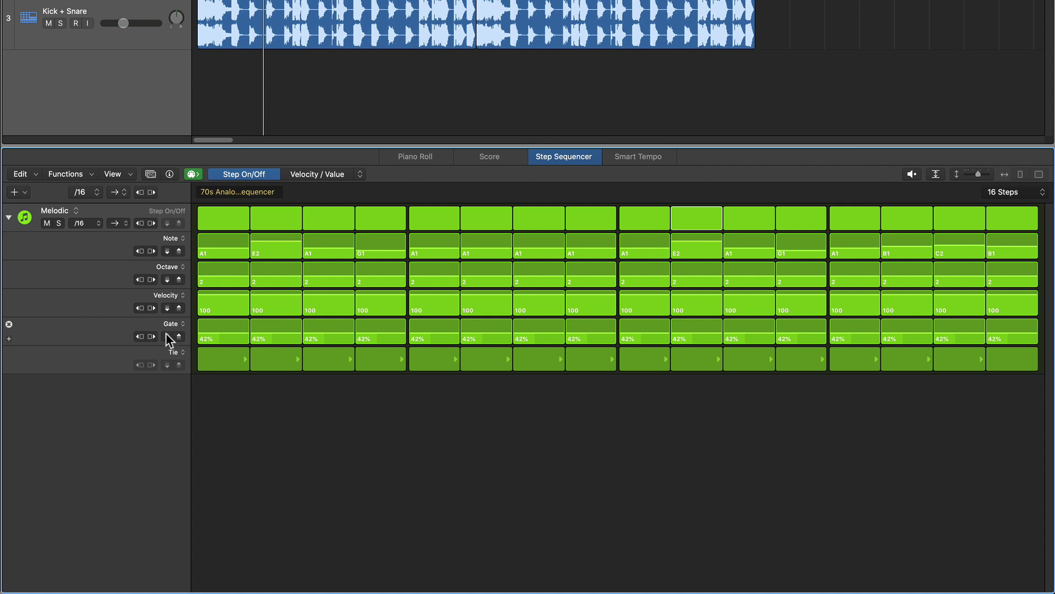
Step: Set the gate of all steps to 48% and mute the Kick + Snare track
left_click_drag(170, 339, 152, 361)
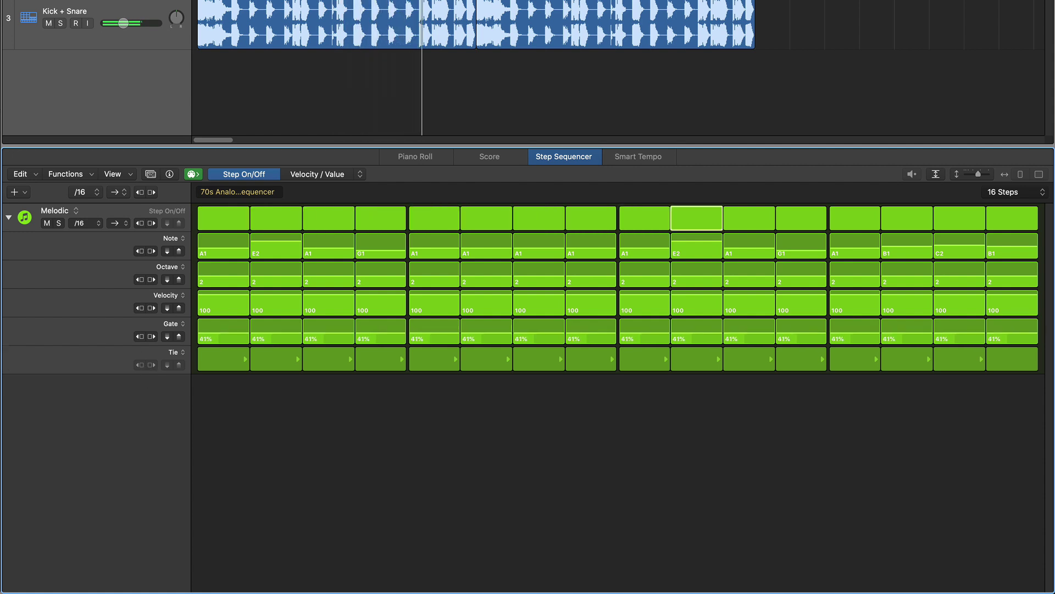
left_click(49, 23)
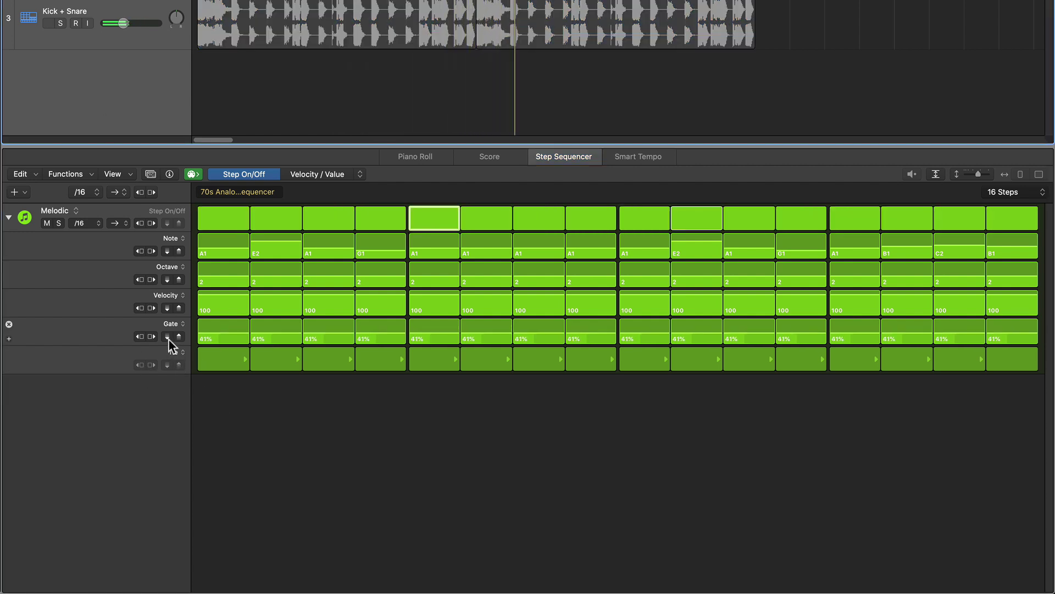
left_click(168, 339)
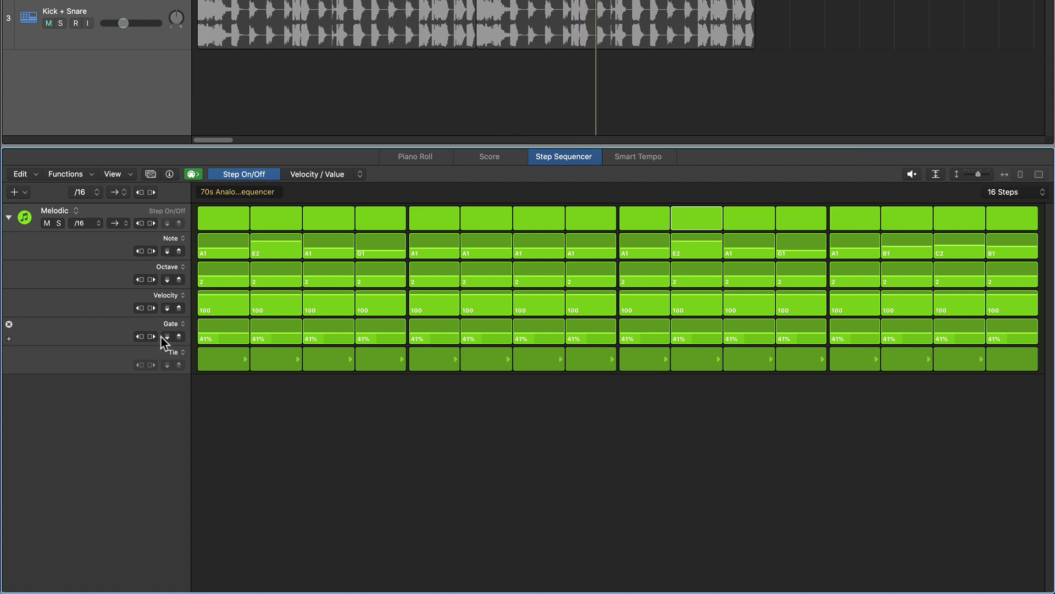
mouse_move(160, 336)
left_mouse_down()
mouse_move(151, 329)
mouse_move(150, 340)
left_mouse_up()
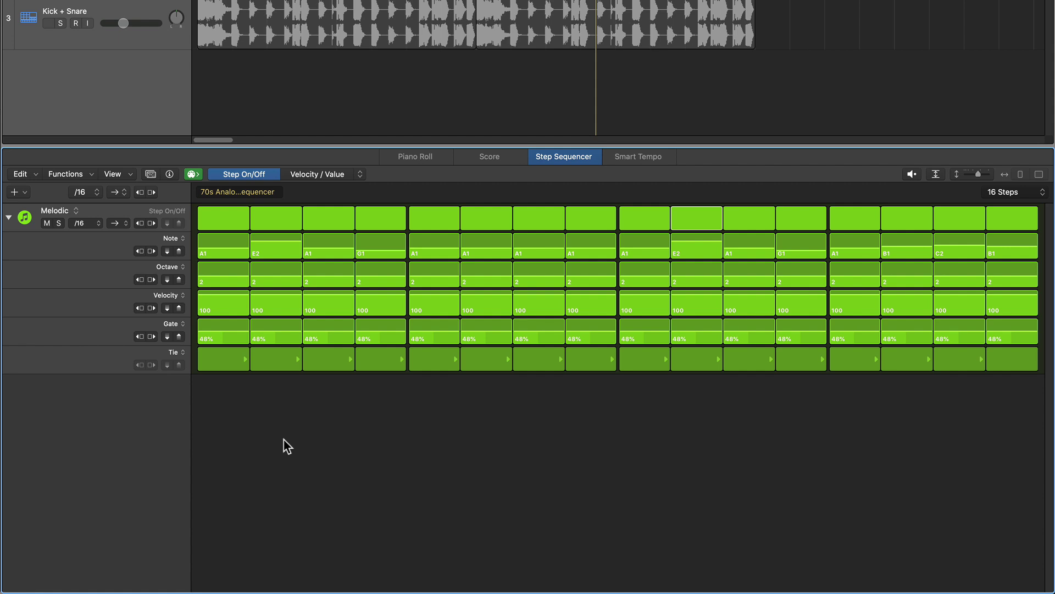
left_click(25, 194)
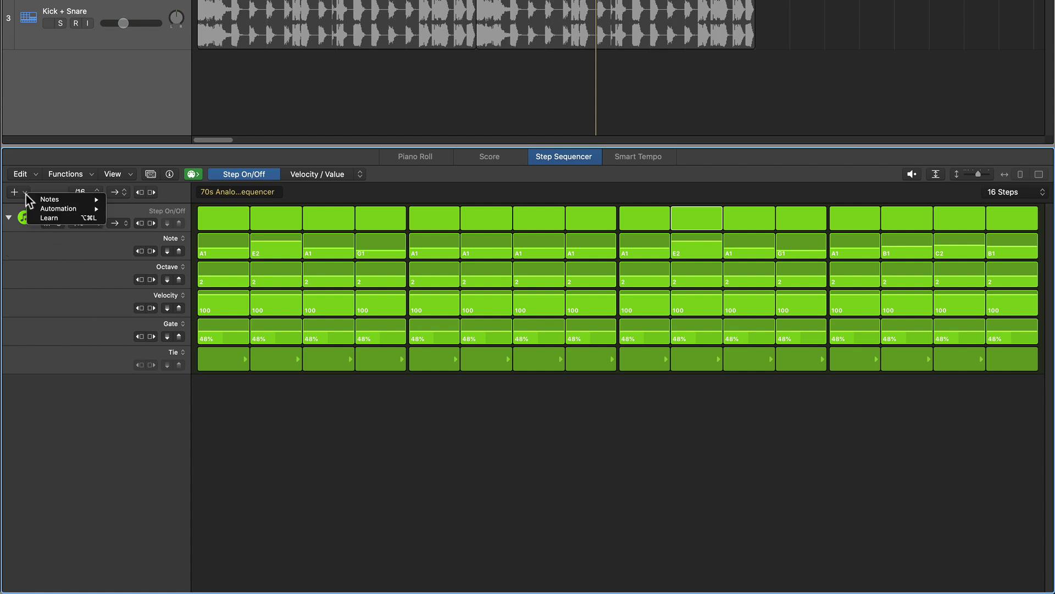
mouse_move(66, 209)
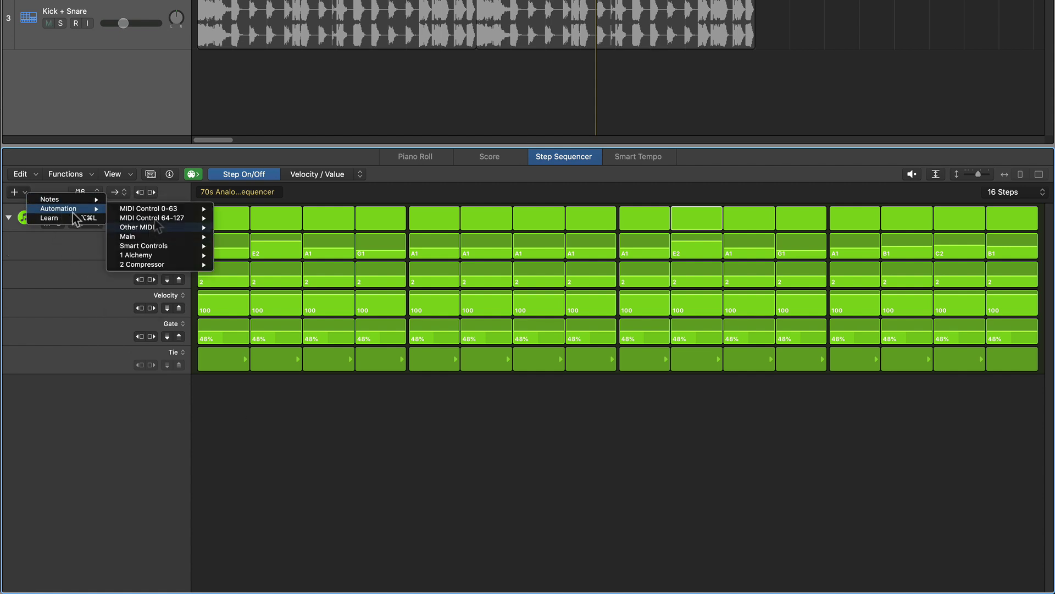
mouse_move(156, 219)
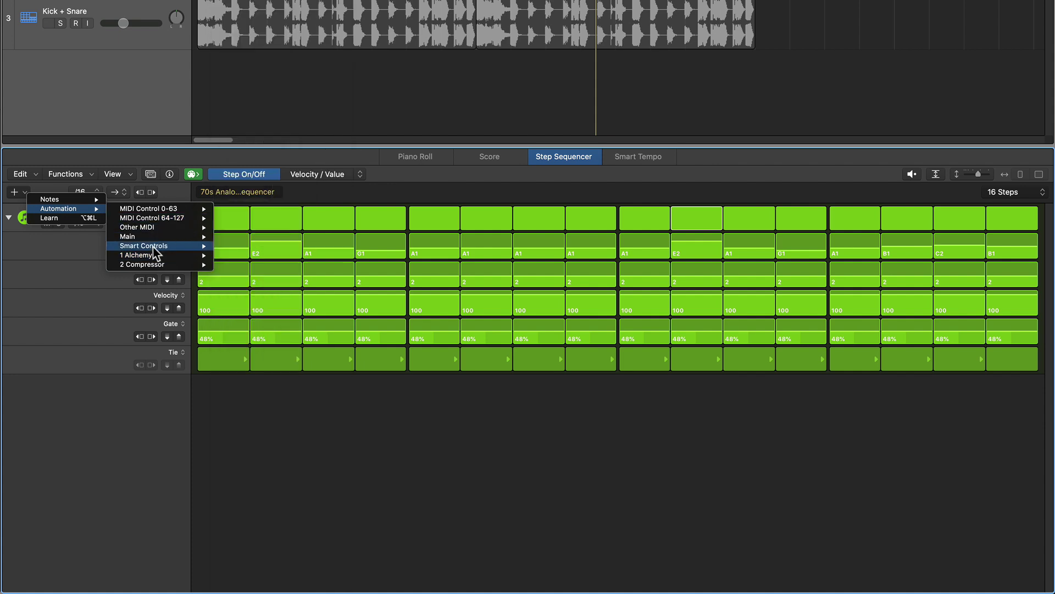
mouse_move(160, 256)
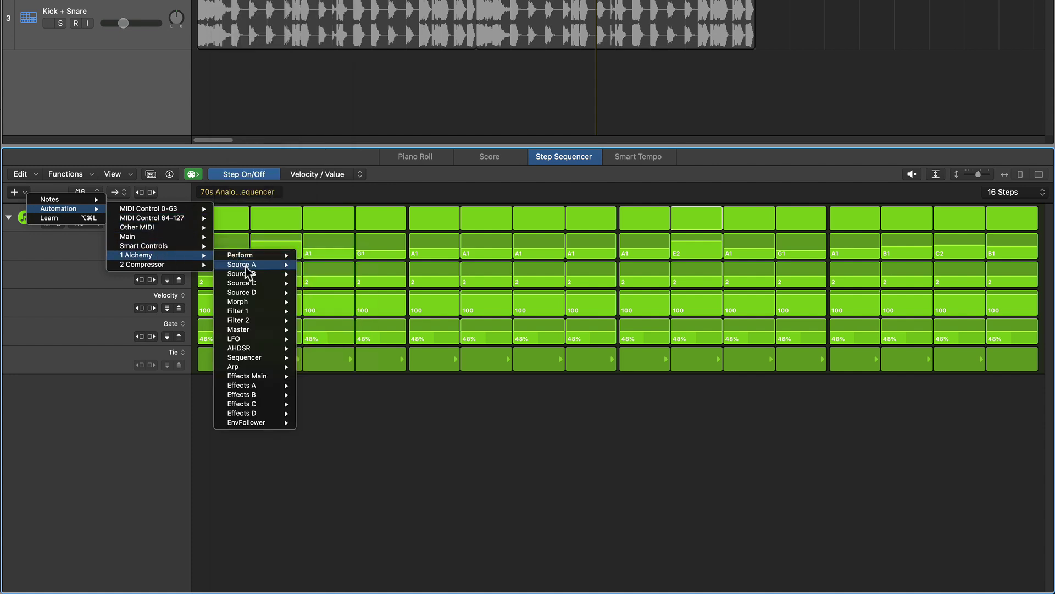
mouse_move(245, 340)
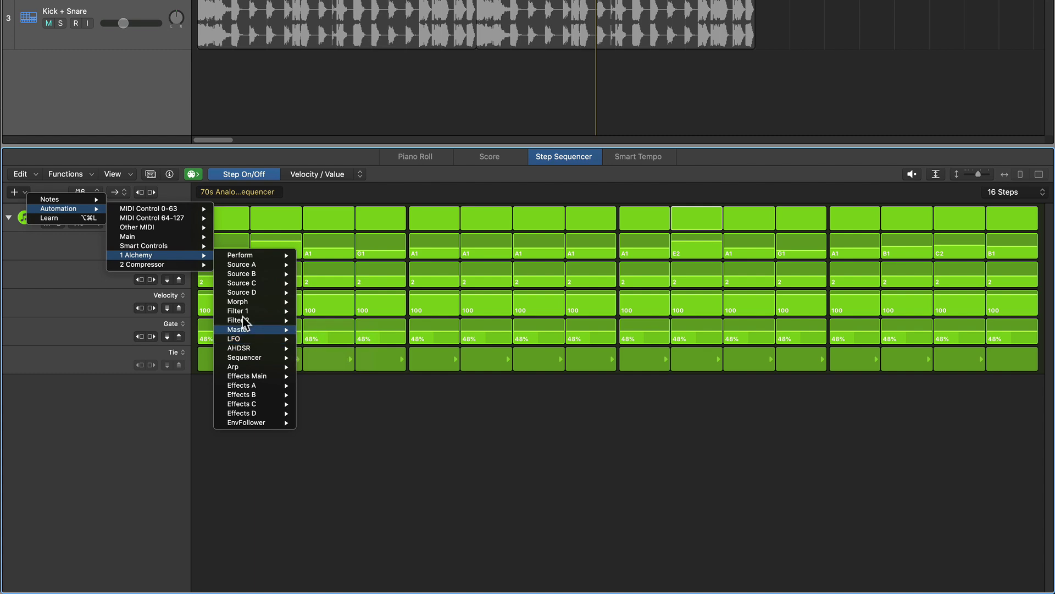
mouse_move(236, 387)
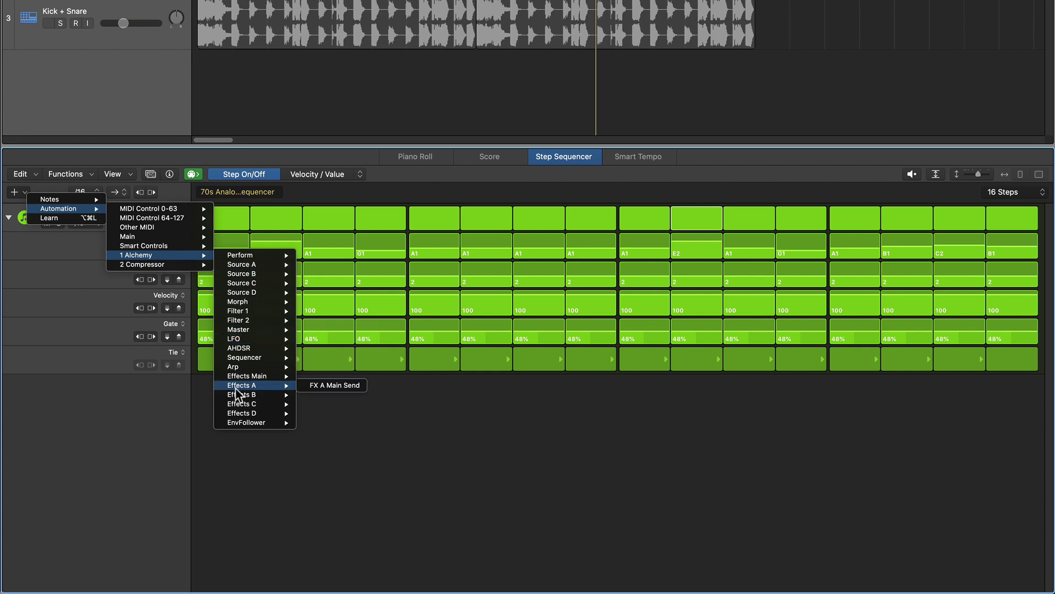
left_click(139, 403)
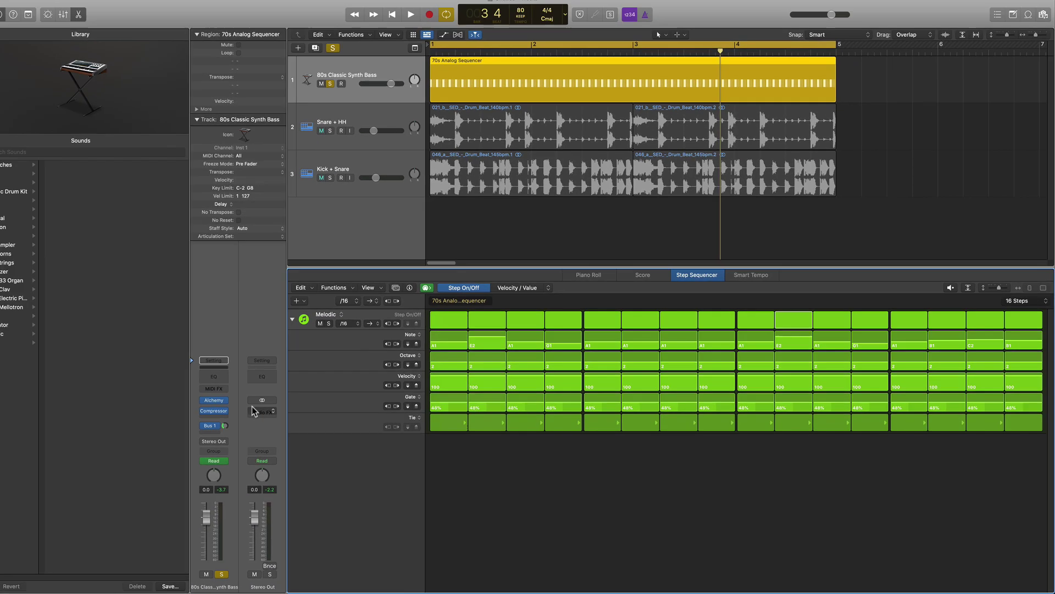
Step: Open Alchemy at 75% view size and move its window up and left
left_click(213, 400)
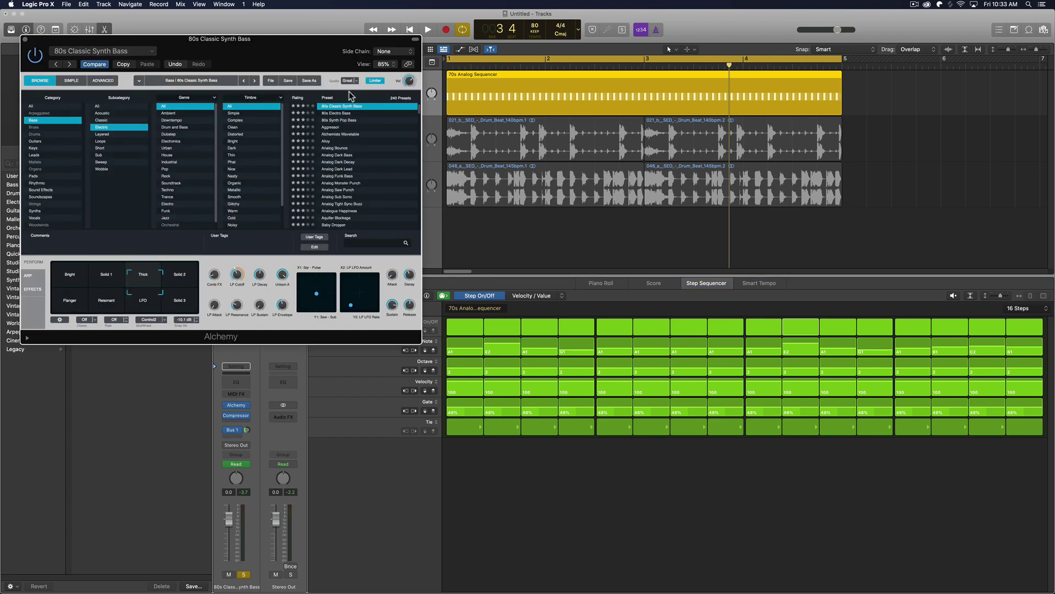
left_click(384, 65)
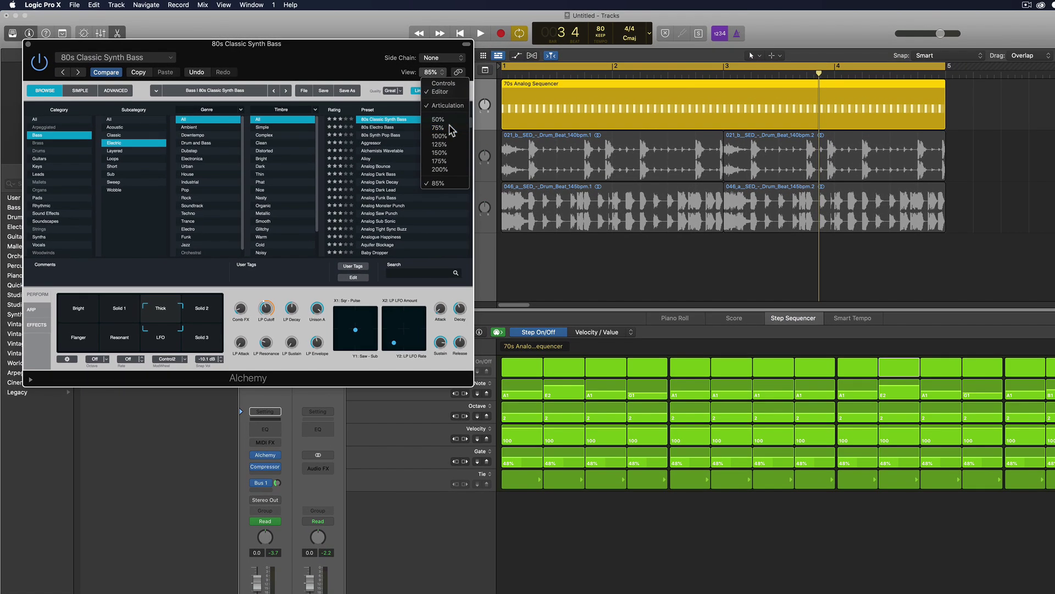
left_click(452, 130)
left_click_drag(375, 51, 353, 23)
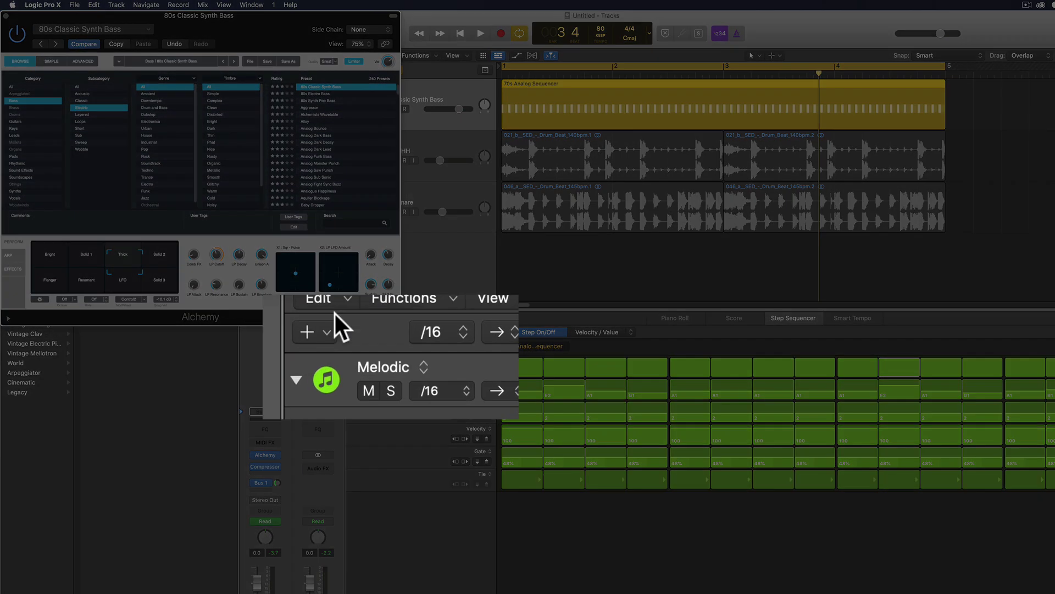
Step: Use Learn mode to capture Transform Pad X and Y as new step sequencer rows
left_click(361, 347)
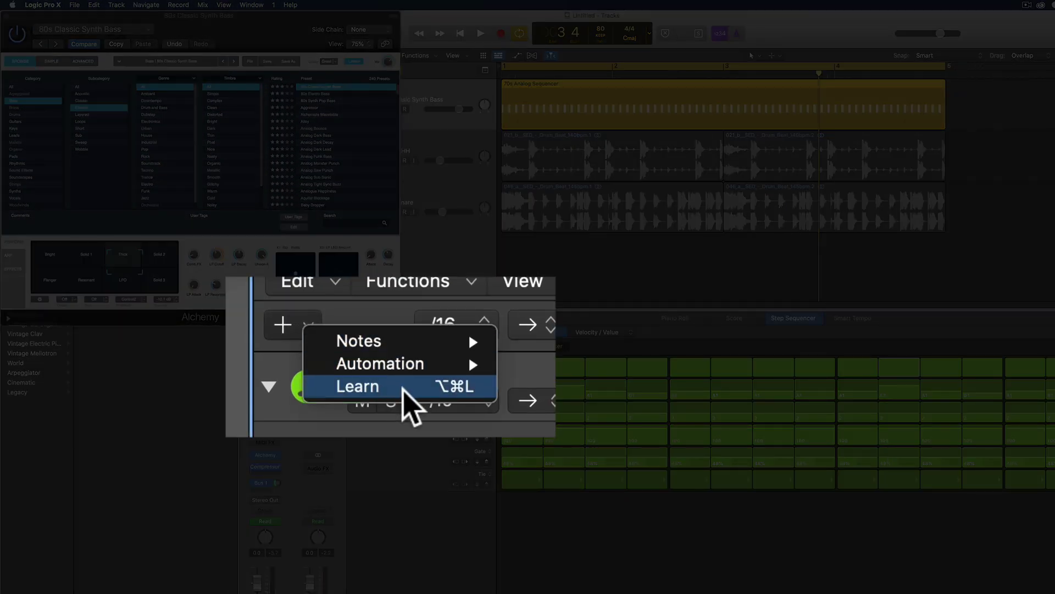
left_click(395, 370)
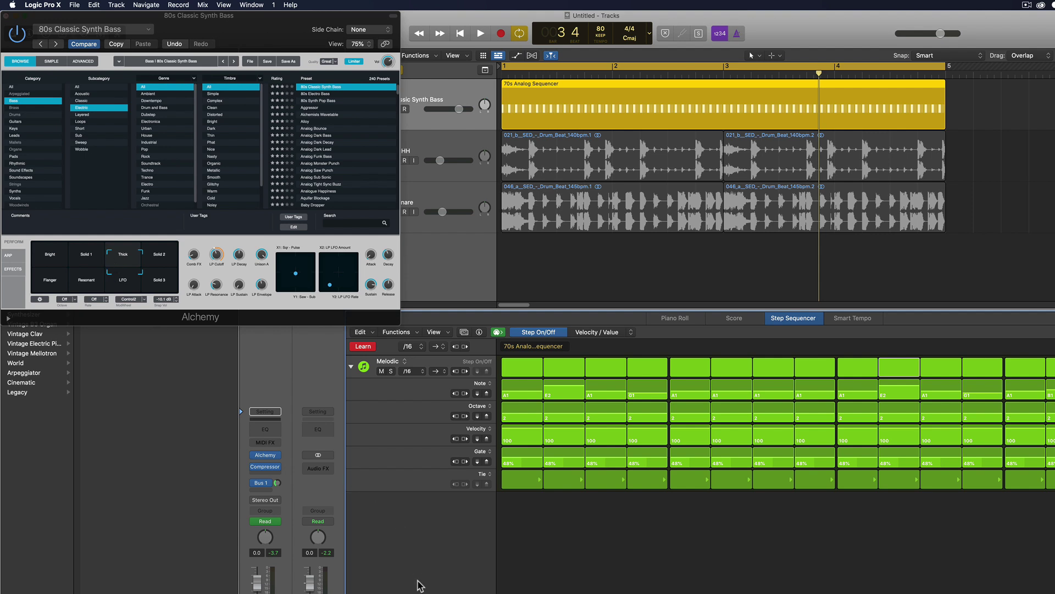
left_click_drag(107, 258, 127, 263)
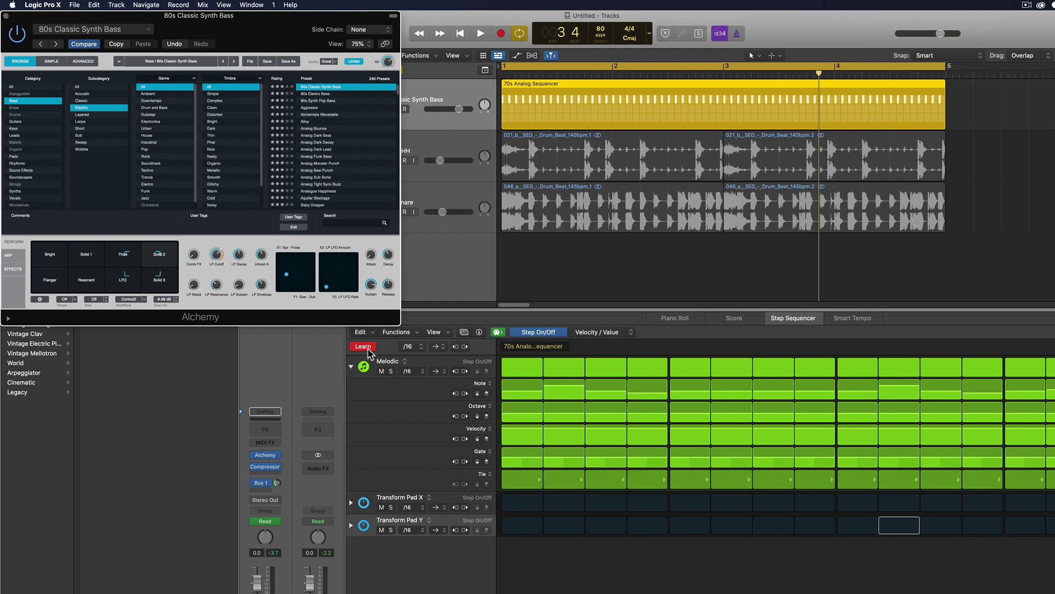
Step: Expand both Transform Pad rows and switch on all 16 steps for X and Y
left_click(366, 347)
left_click(351, 503)
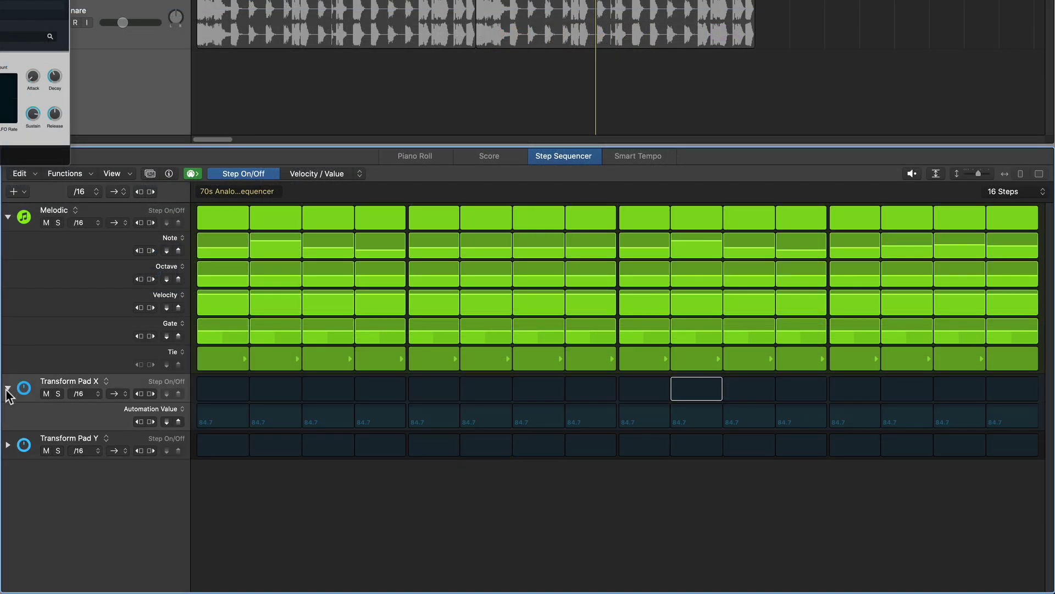
left_click(7, 446)
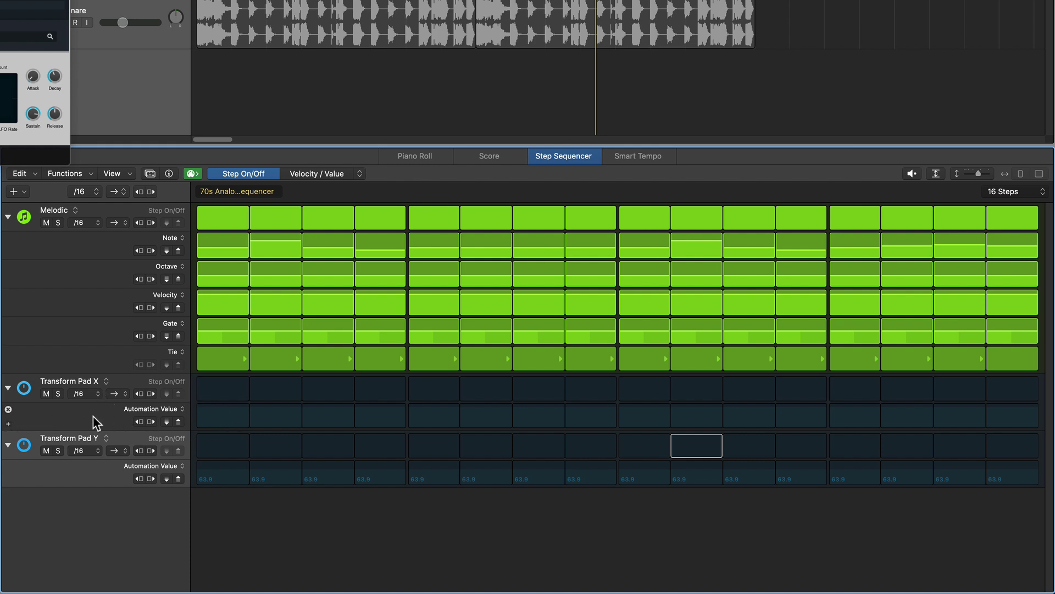
left_click(12, 389)
left_click(12, 389)
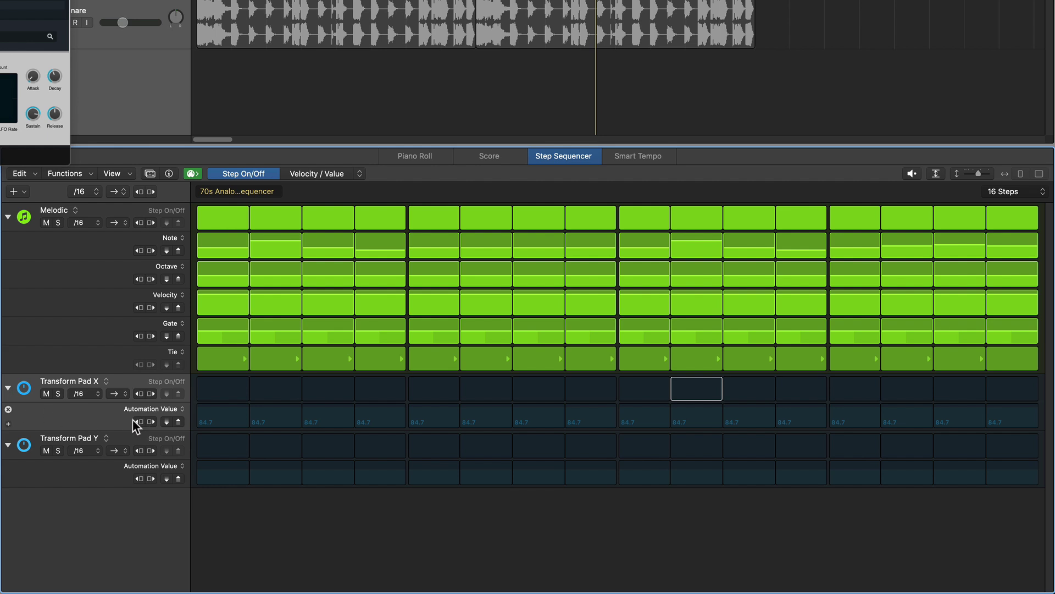
left_click_drag(228, 390, 1012, 396)
left_click_drag(220, 443, 1023, 445)
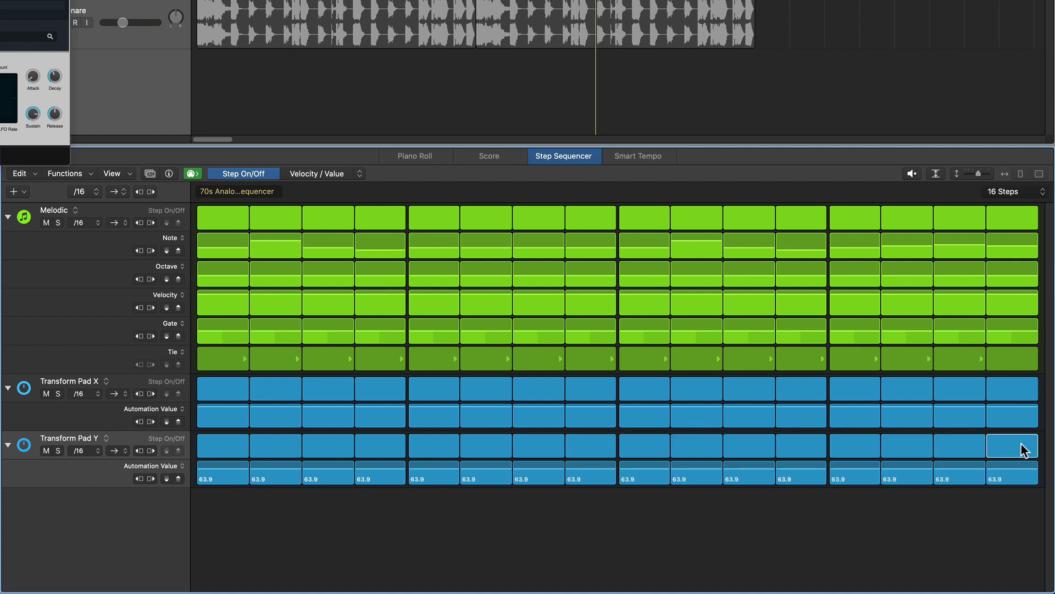
Step: Draw varied automation values for Pad X and Pad Y, setting Pad Y step 8 to 55.7
mouse_move(229, 414)
left_mouse_down()
mouse_move(402, 413)
mouse_move(512, 436)
mouse_move(583, 416)
mouse_move(661, 426)
mouse_move(818, 416)
mouse_move(1041, 424)
left_mouse_up()
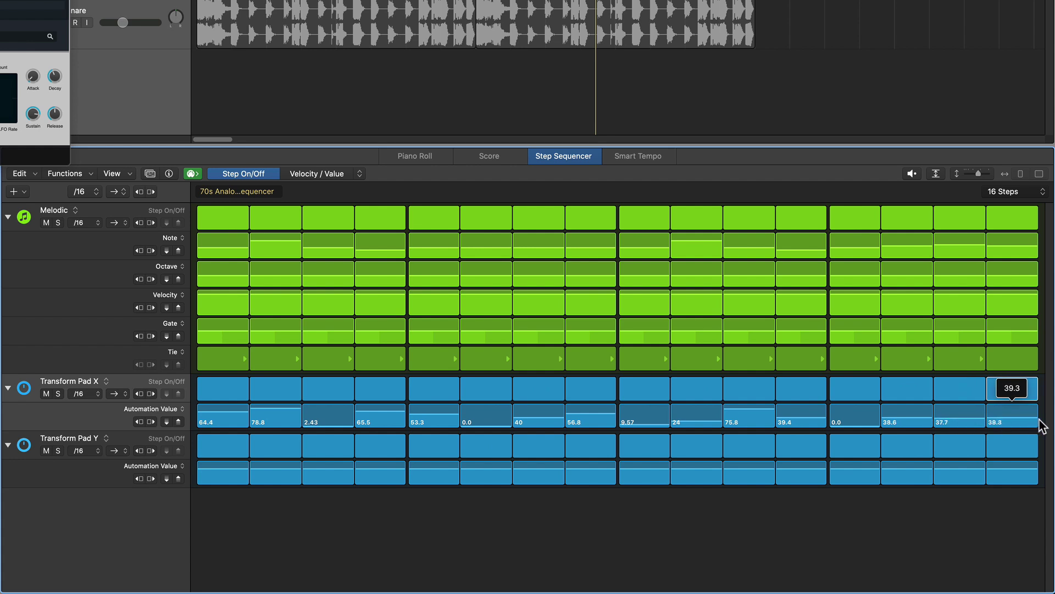
mouse_move(224, 469)
left_mouse_down()
mouse_move(411, 486)
mouse_move(515, 459)
mouse_move(645, 457)
mouse_move(737, 483)
mouse_move(927, 474)
left_mouse_up()
left_click_drag(600, 476, 594, 478)
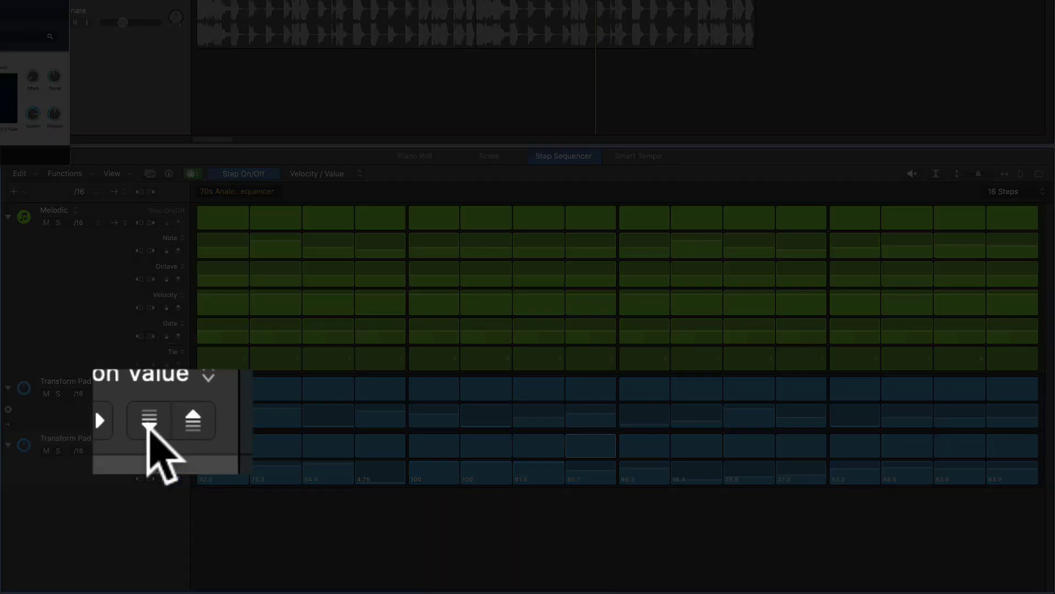
Step: Reset, clear and then randomize the Transform Pad X automation values
left_click(167, 422)
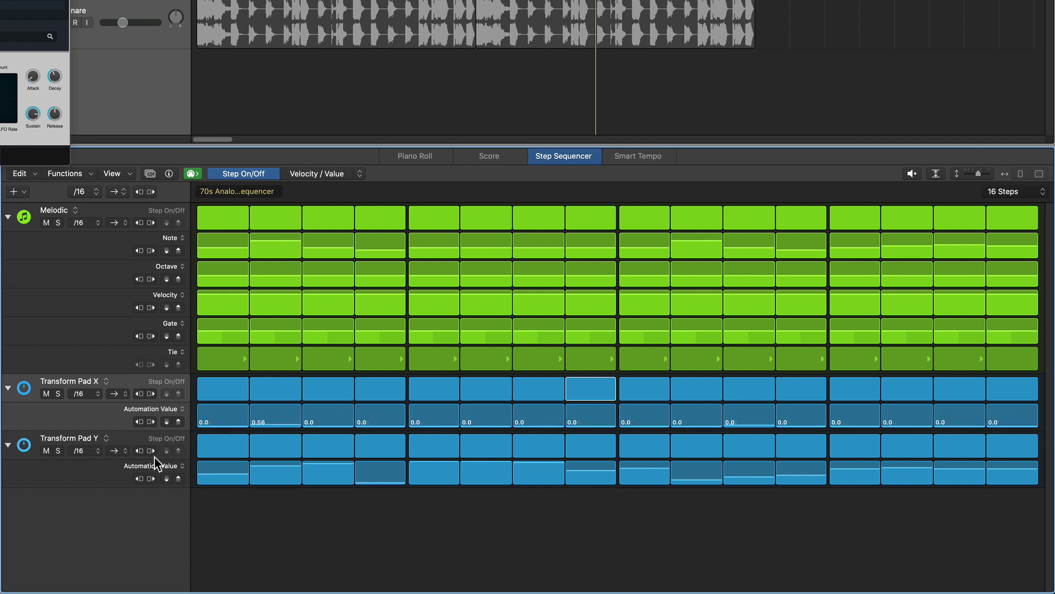
left_click(144, 417)
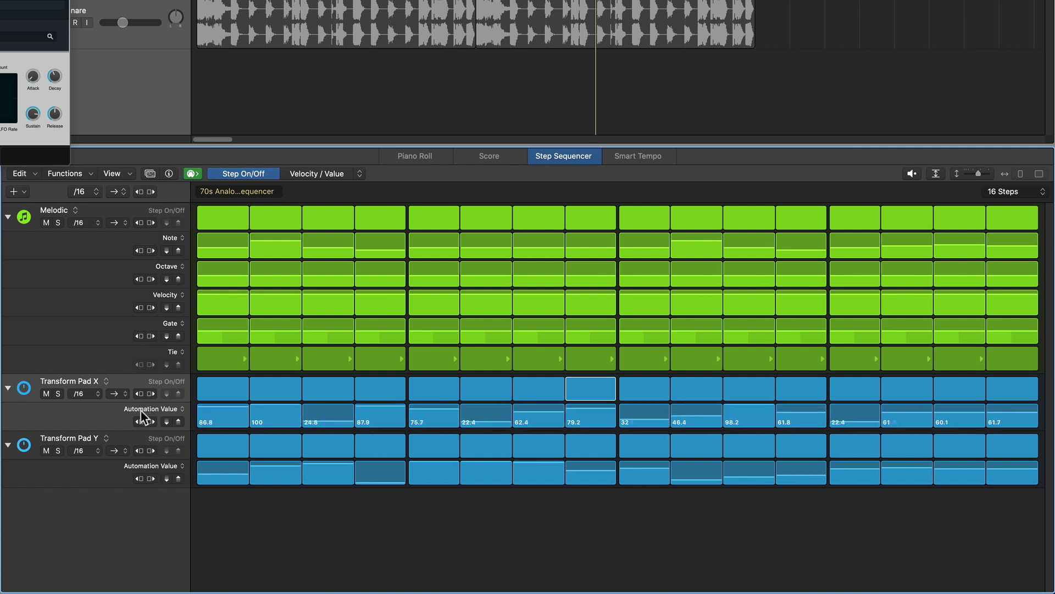
left_click_drag(143, 416, 141, 420)
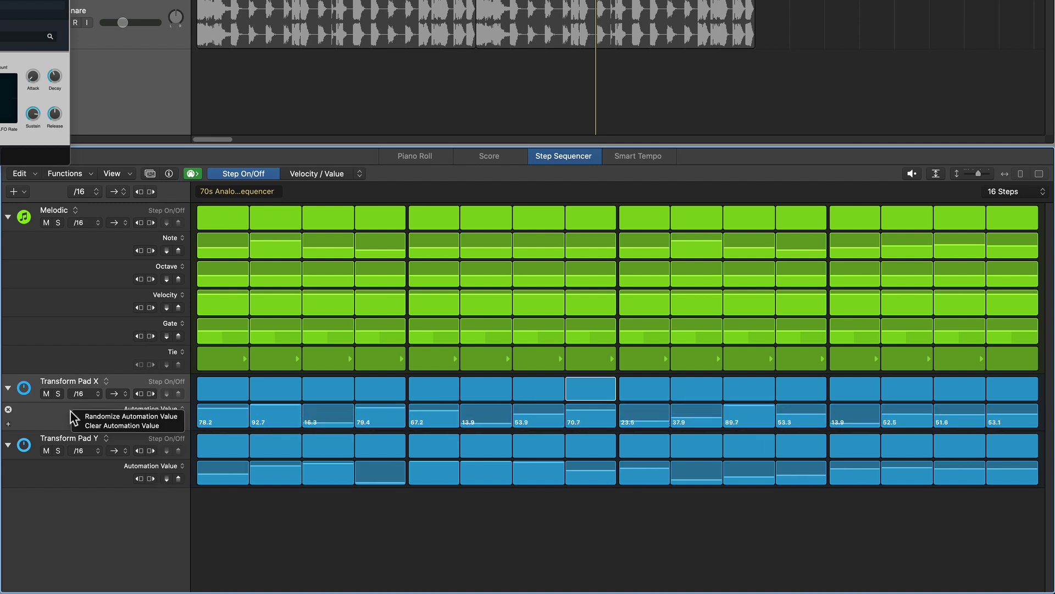
left_click(89, 423)
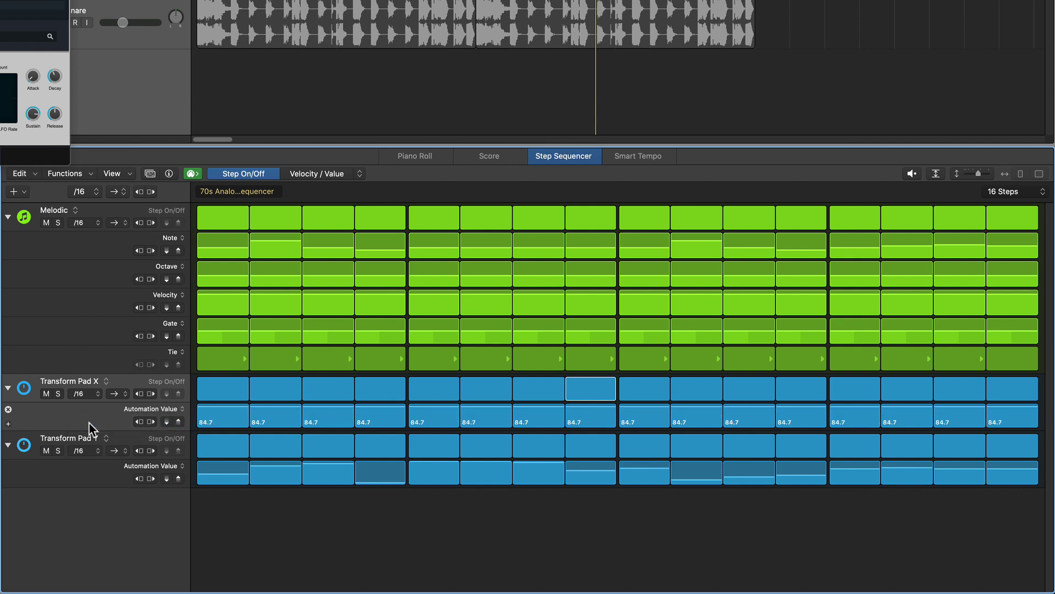
right_click(94, 416)
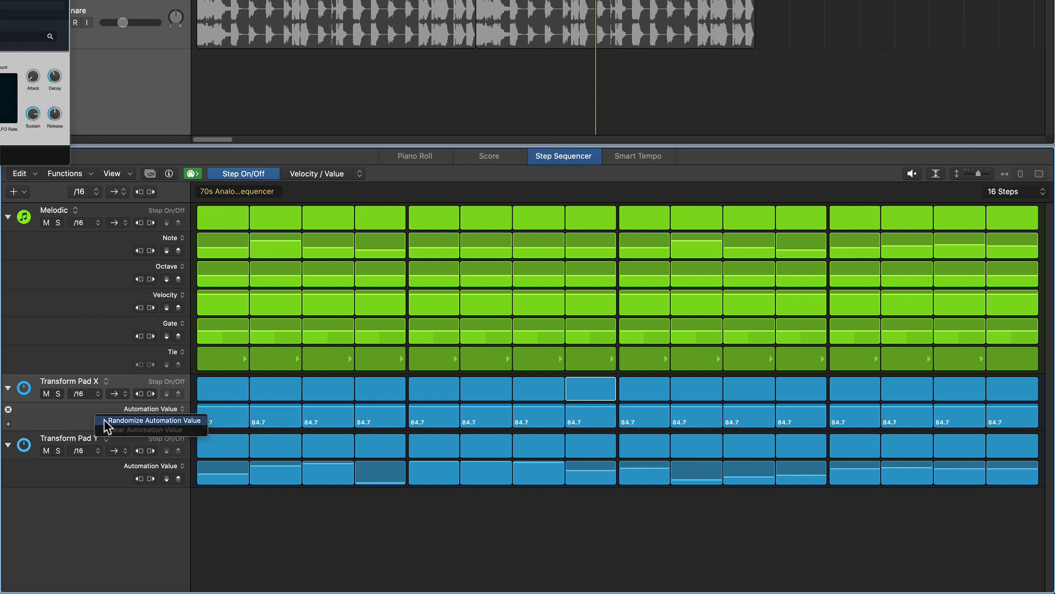
left_click(105, 421)
Step: Randomize Transform Pad Y, re-randomize Pad X, and raise Pad X step 1 to 34.4
right_click(95, 475)
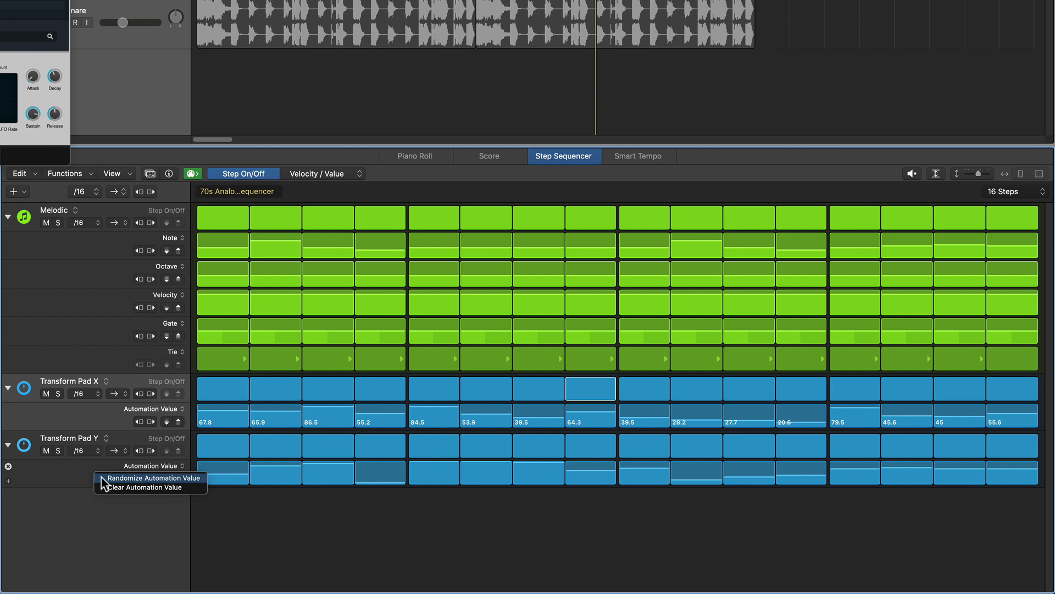
left_click(101, 477)
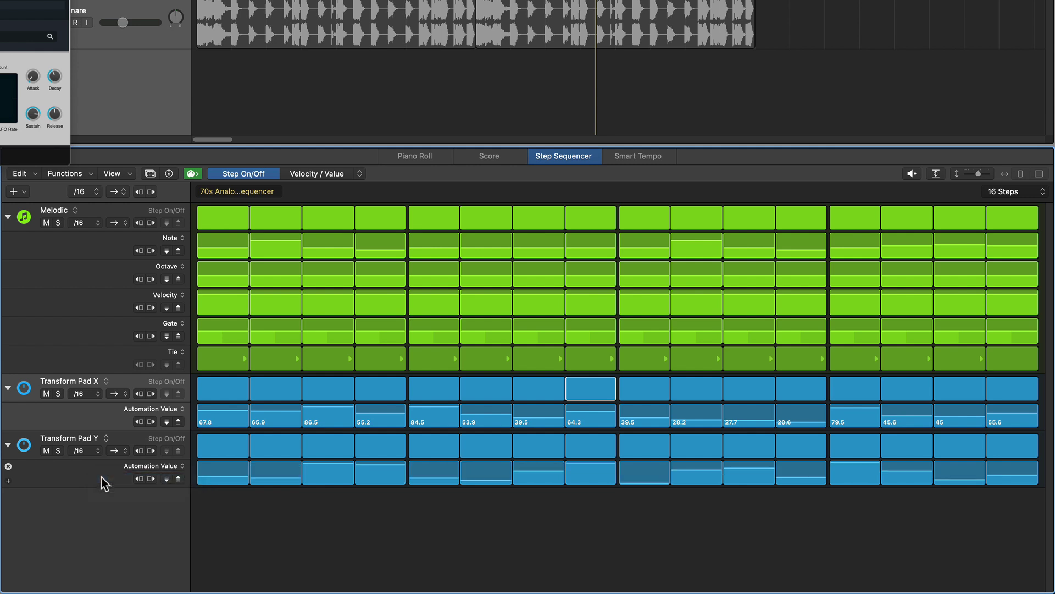
right_click(88, 416)
left_click(119, 422)
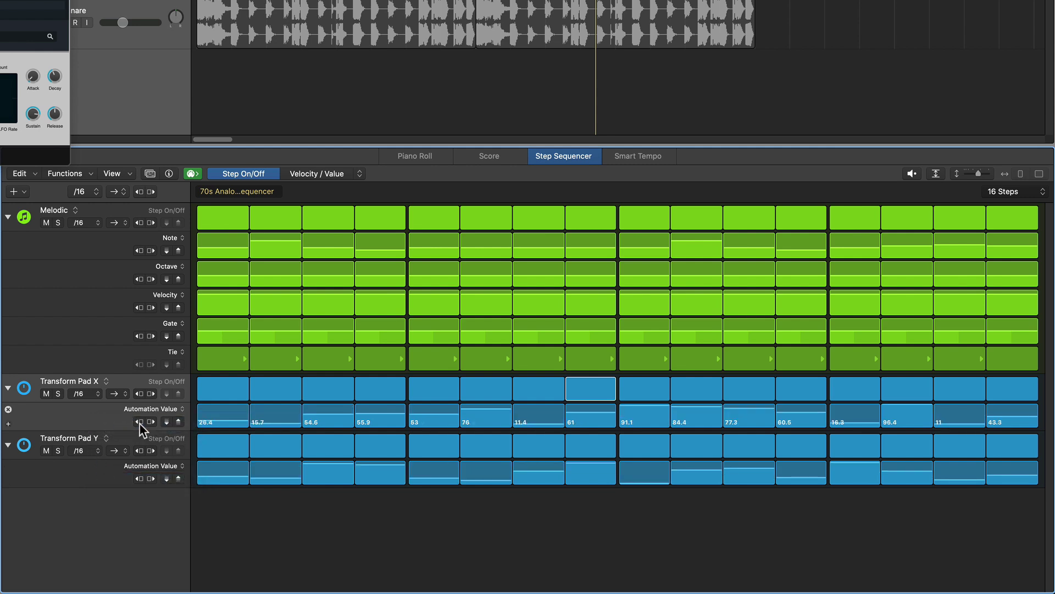
left_click_drag(207, 426, 208, 420)
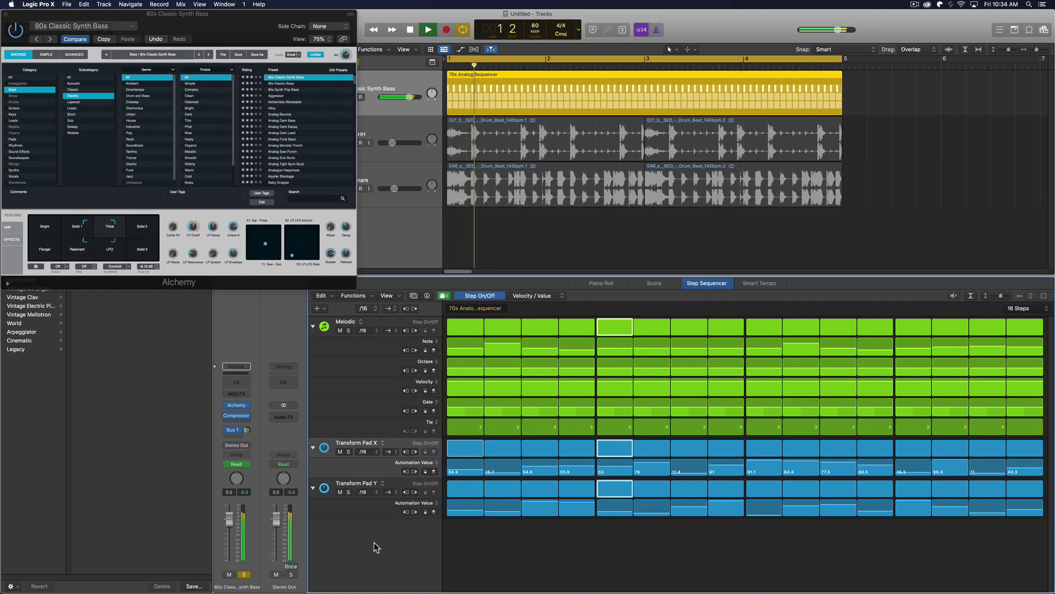
Step: Enlarge Alchemy to 100% and lower Pad X steps 9 and 10 to 75.4 and 58.2
left_click(322, 40)
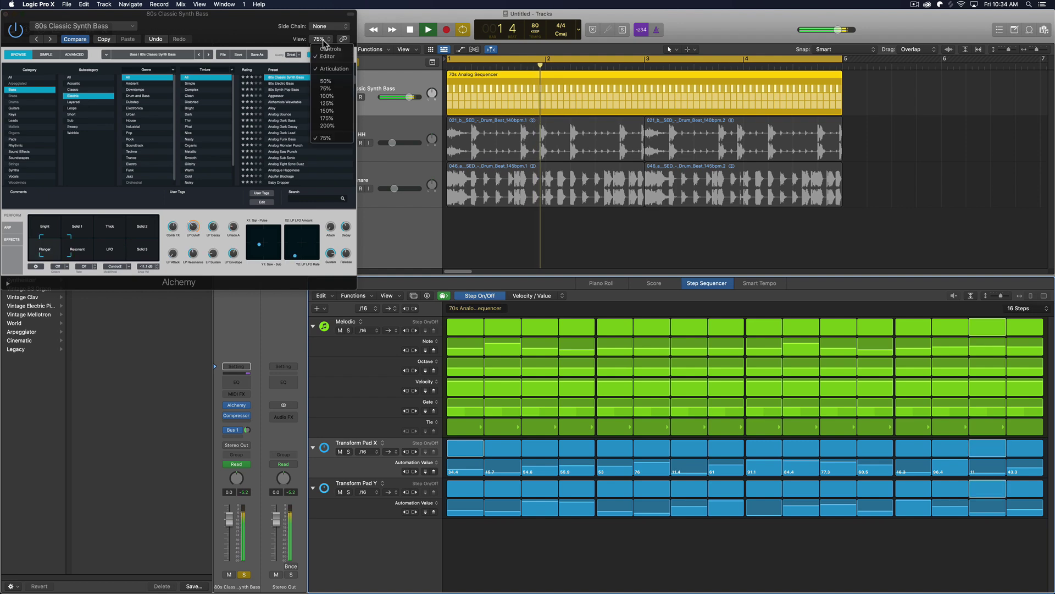
left_click(326, 96)
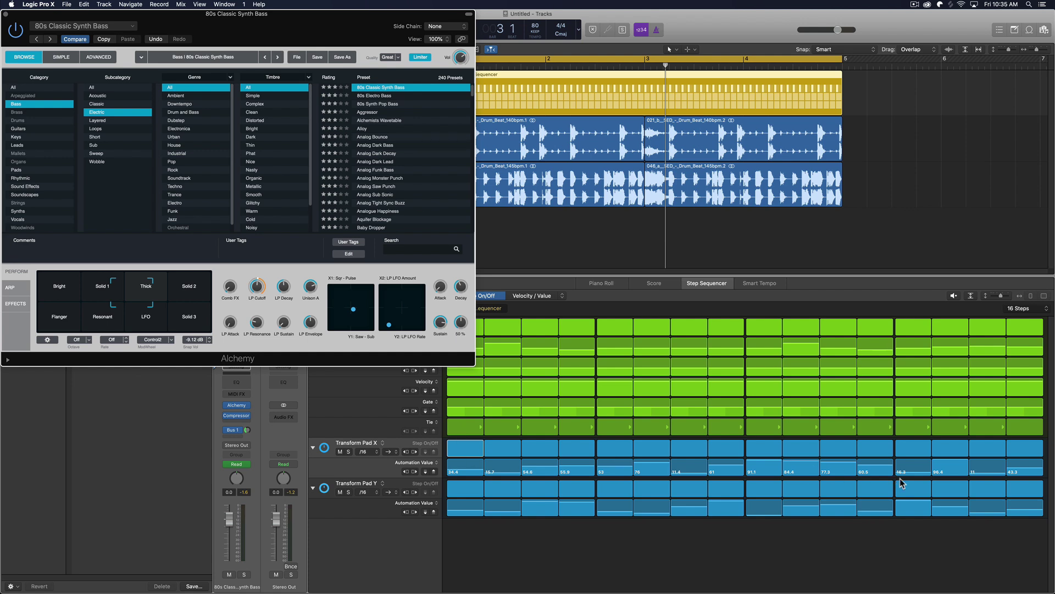
left_click_drag(770, 469, 793, 471)
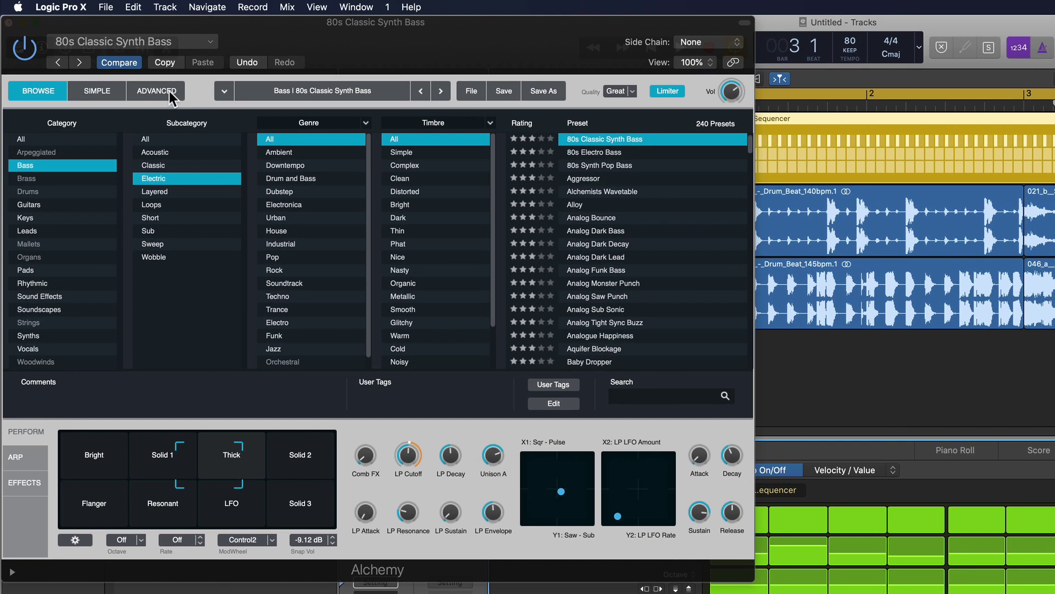
Step: In Alchemy's Advanced view, toggle Filter 1 off and on and set its cutoff to 1037 Hz
left_click(98, 57)
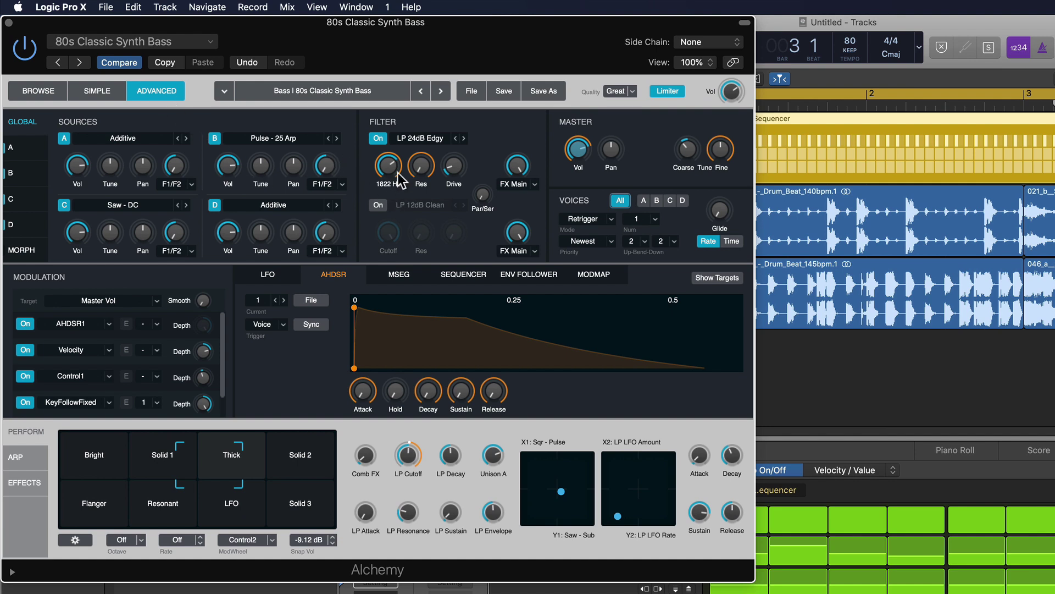
left_click(378, 138)
left_click(378, 138)
left_click_drag(391, 173, 393, 169)
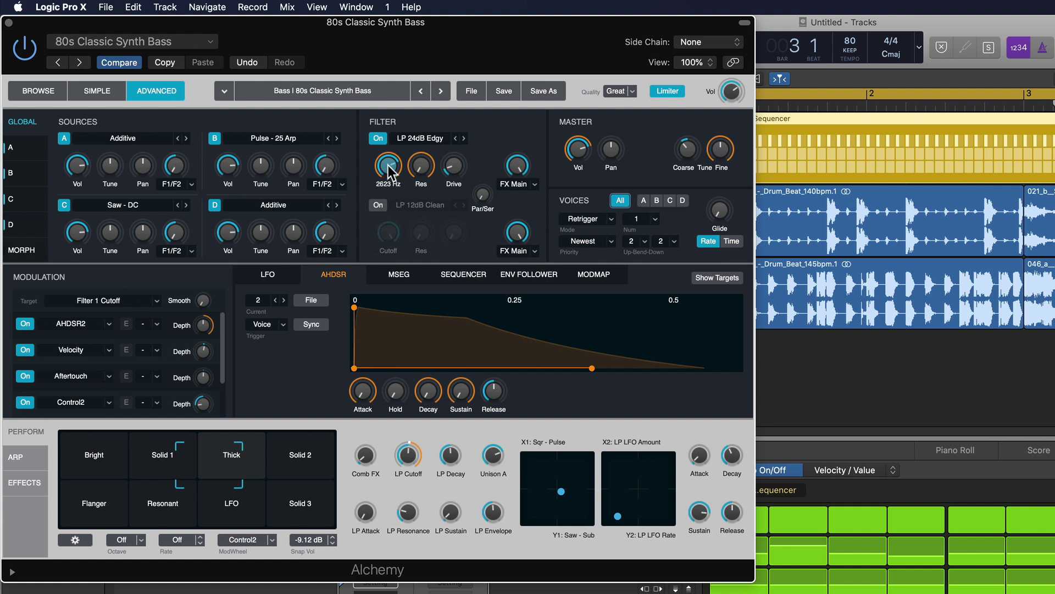
mouse_move(389, 171)
left_mouse_down()
mouse_move(389, 196)
mouse_move(388, 151)
mouse_move(391, 193)
mouse_move(389, 160)
left_mouse_up()
left_click(704, 62)
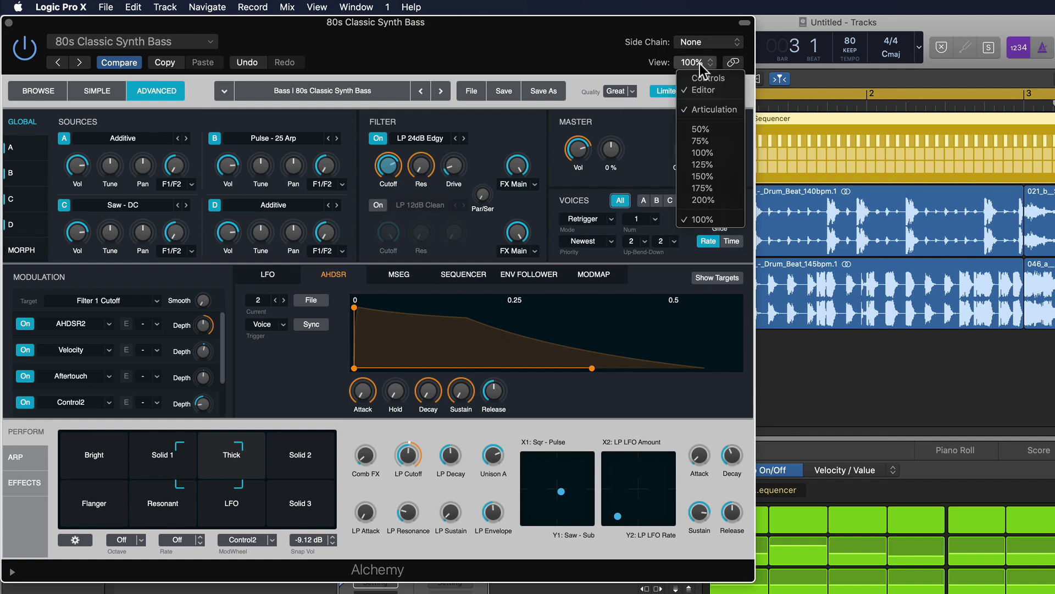
Step: Shrink Alchemy to 75% and learn Filter 1 Cutoff as a row above Transform Pad X
left_click(715, 145)
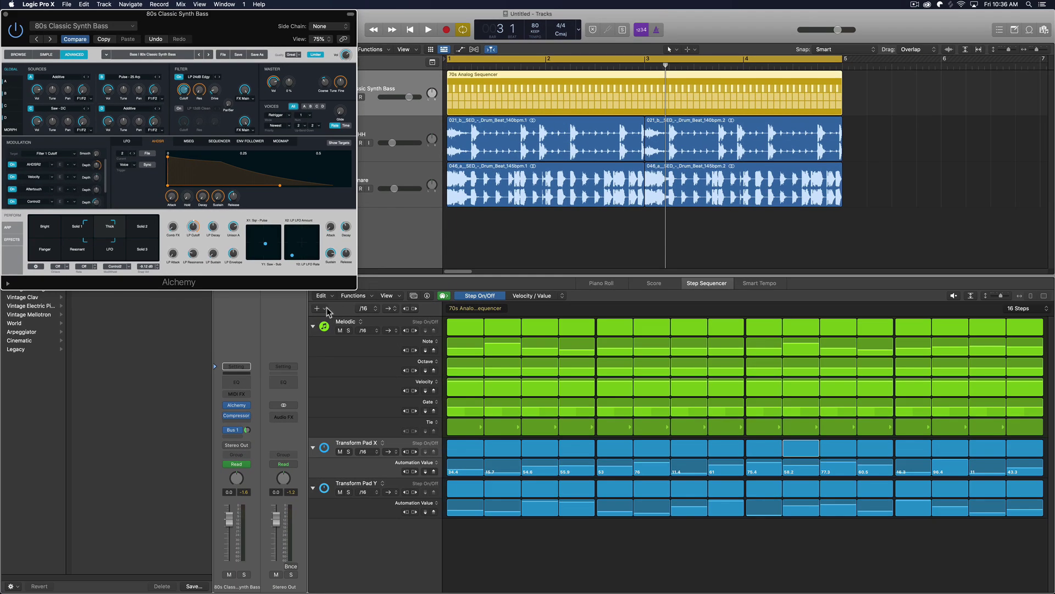
left_click(327, 310)
left_click(349, 329)
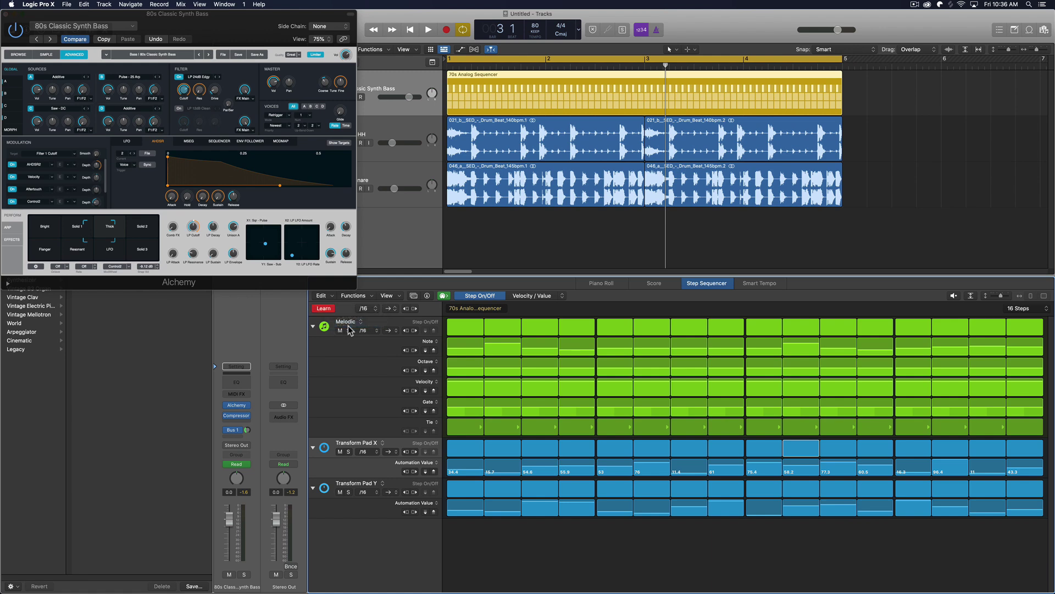
left_click(184, 93)
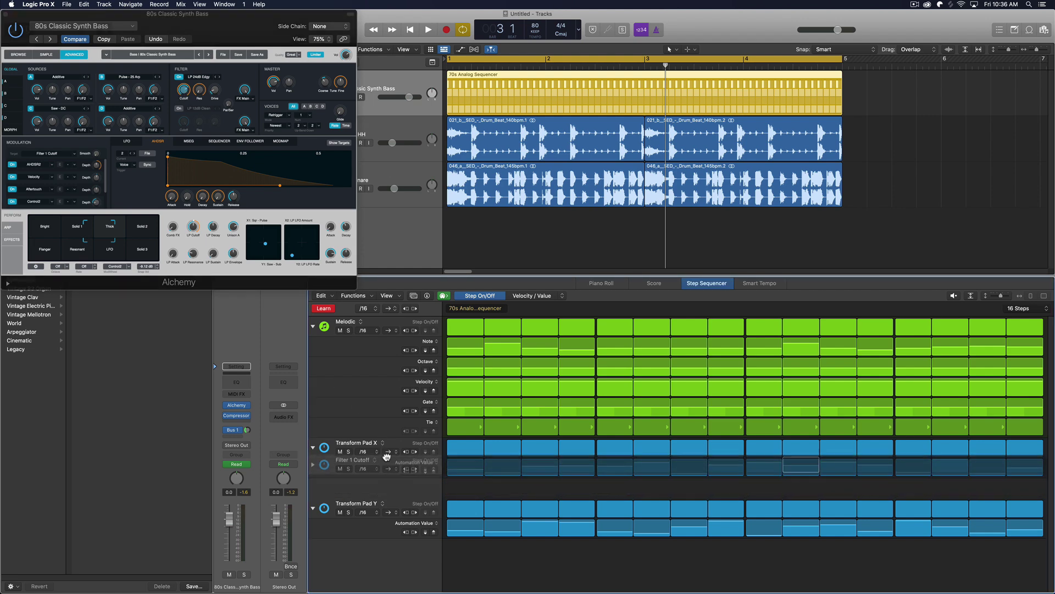
left_click_drag(388, 484, 387, 446)
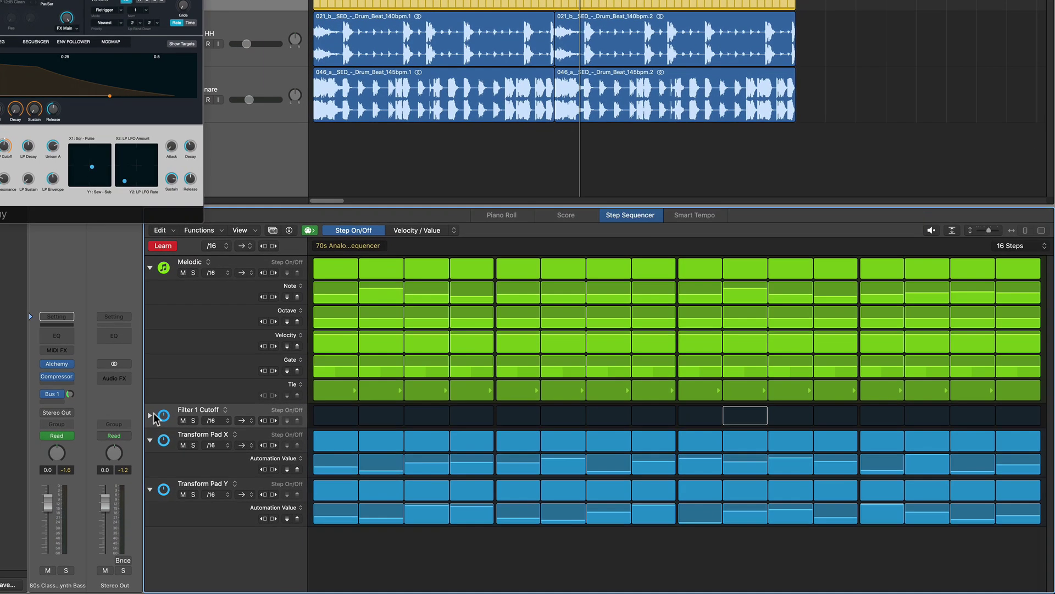
Step: Switch on all 16 Filter 1 Cutoff steps and randomize their values
left_click(150, 415)
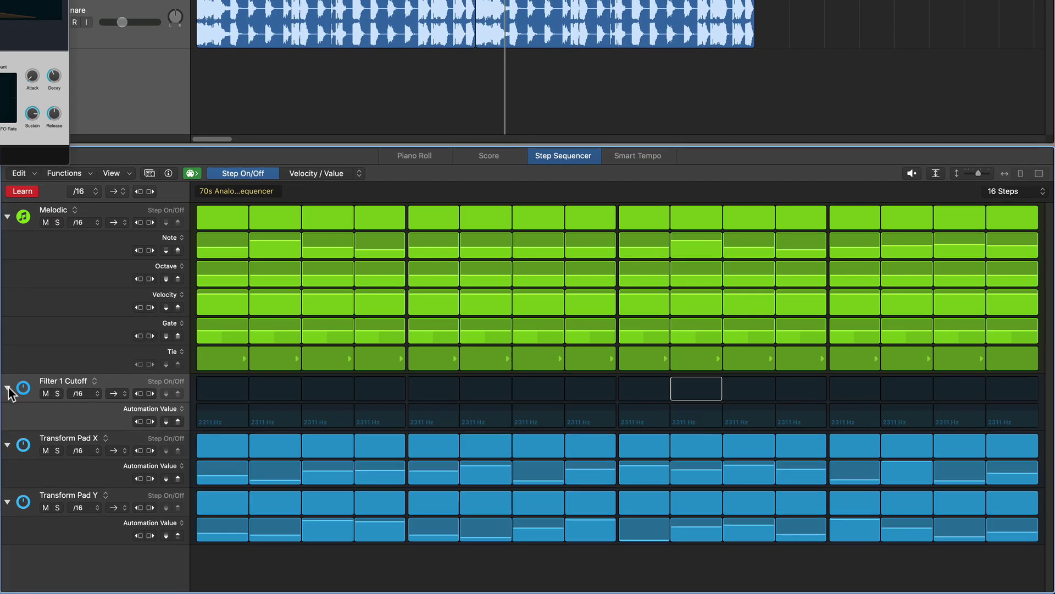
left_click_drag(326, 420, 602, 419)
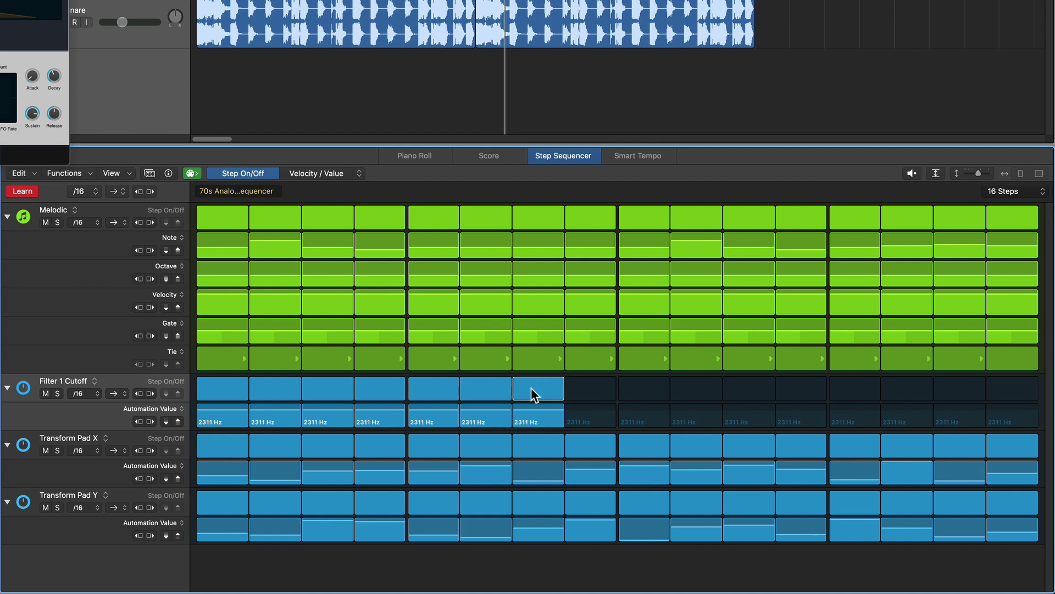
left_click_drag(533, 393, 996, 403)
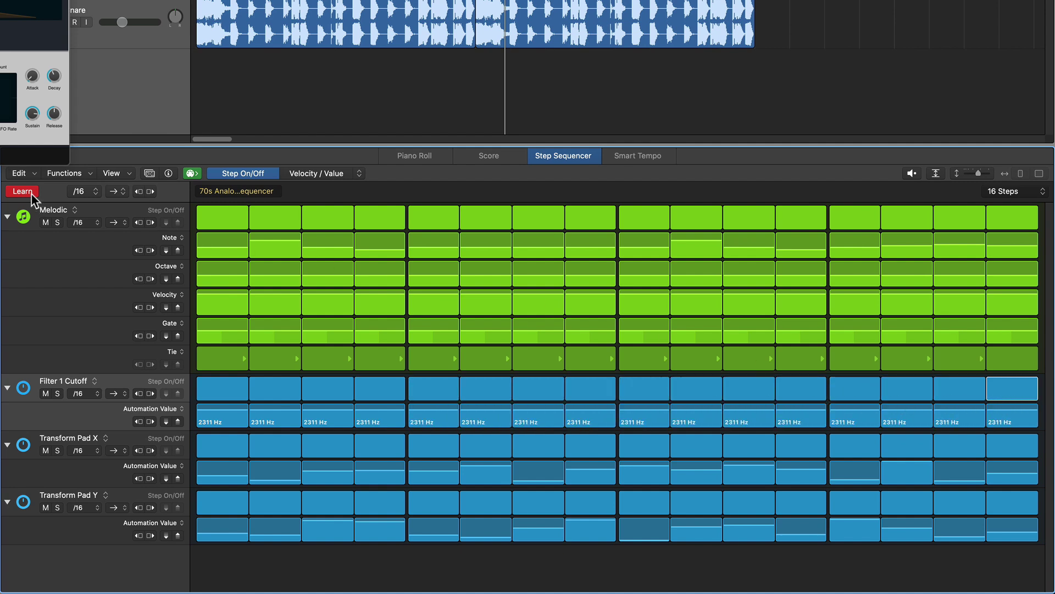
right_click(101, 415)
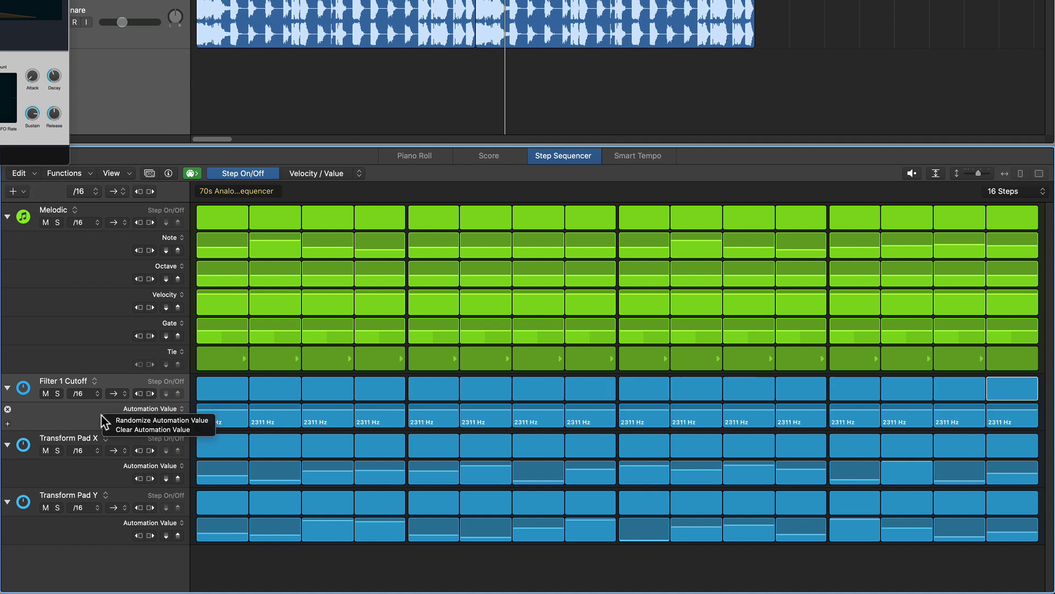
left_click(129, 419)
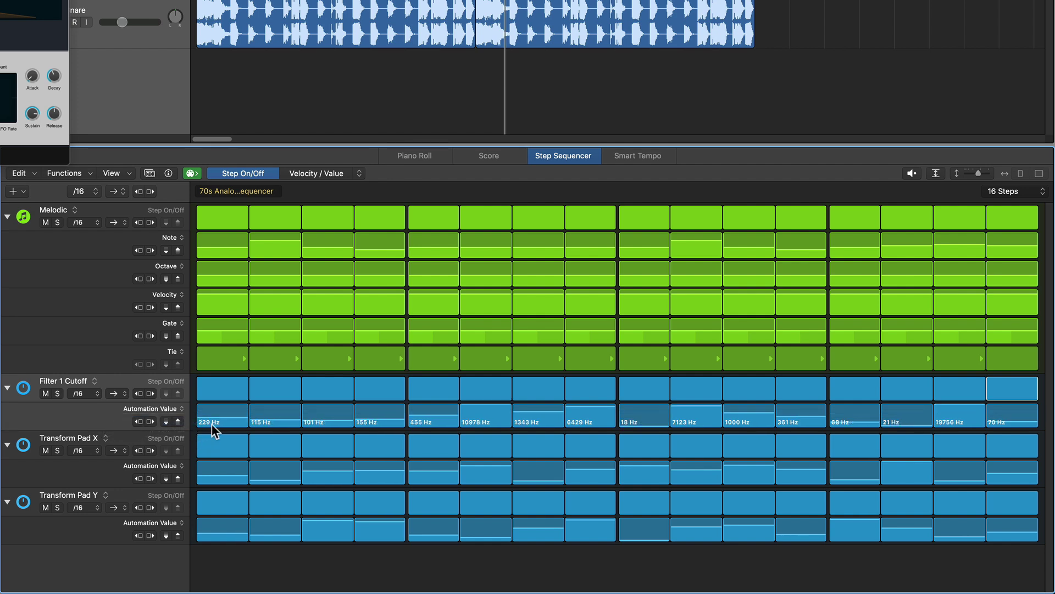
Step: Tune cutoff steps (1: 2212 Hz, 3: 905 Hz, 6: 2593 Hz, 8: 1484 Hz, raise 12–16) and play
left_click_drag(215, 414, 215, 410)
left_click_drag(319, 413, 325, 410)
left_click_drag(482, 413, 486, 407)
mouse_move(590, 415)
left_mouse_down()
mouse_move(645, 424)
mouse_move(658, 413)
left_mouse_up()
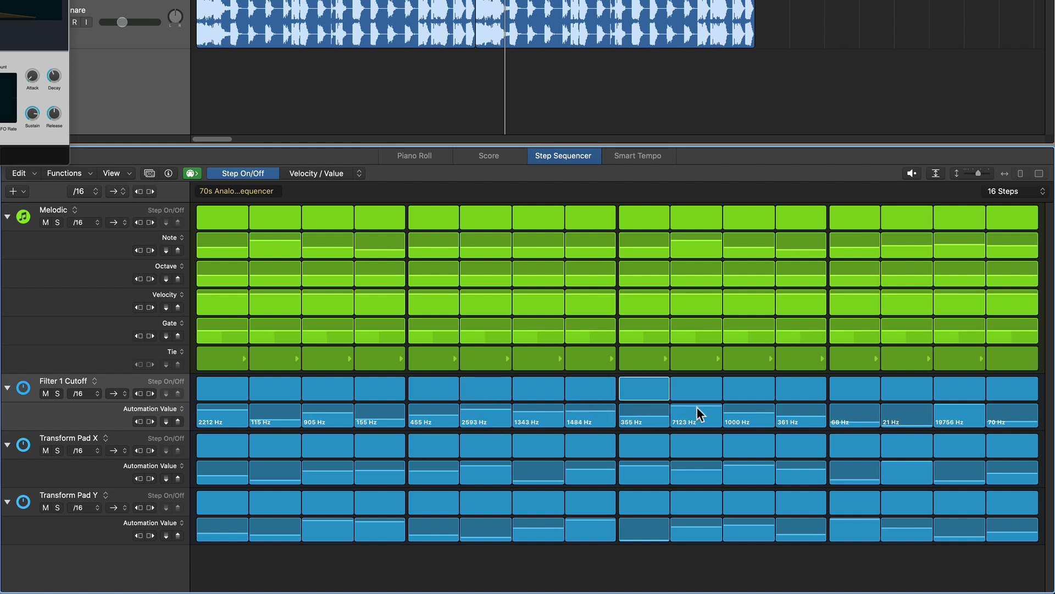
left_click_drag(898, 424, 861, 419)
left_click_drag(1010, 426, 1021, 413)
left_click_drag(791, 429, 797, 418)
key("space")
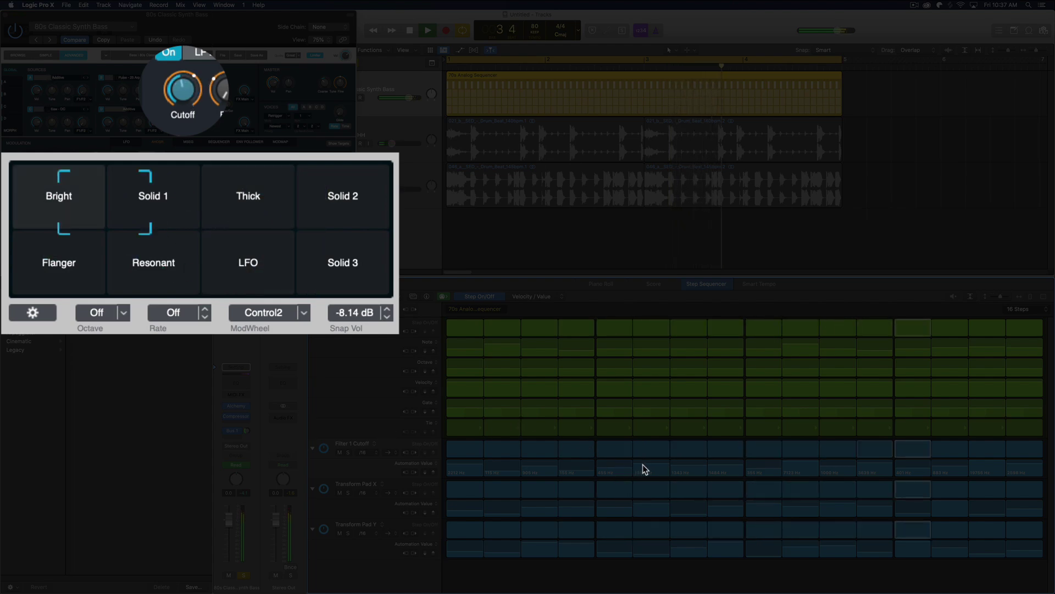
Step: During playback, set cutoff step 2 to 373 Hz and step 13 to 1084 Hz, and lower step 15 from 19756 Hz
mouse_move(801, 468)
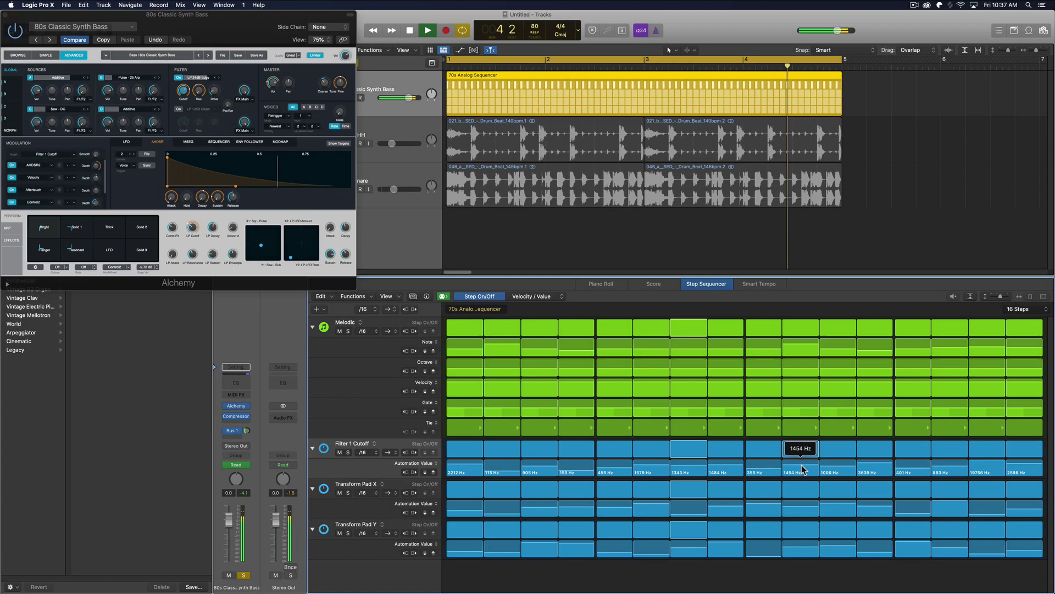
left_click_drag(491, 472, 493, 468)
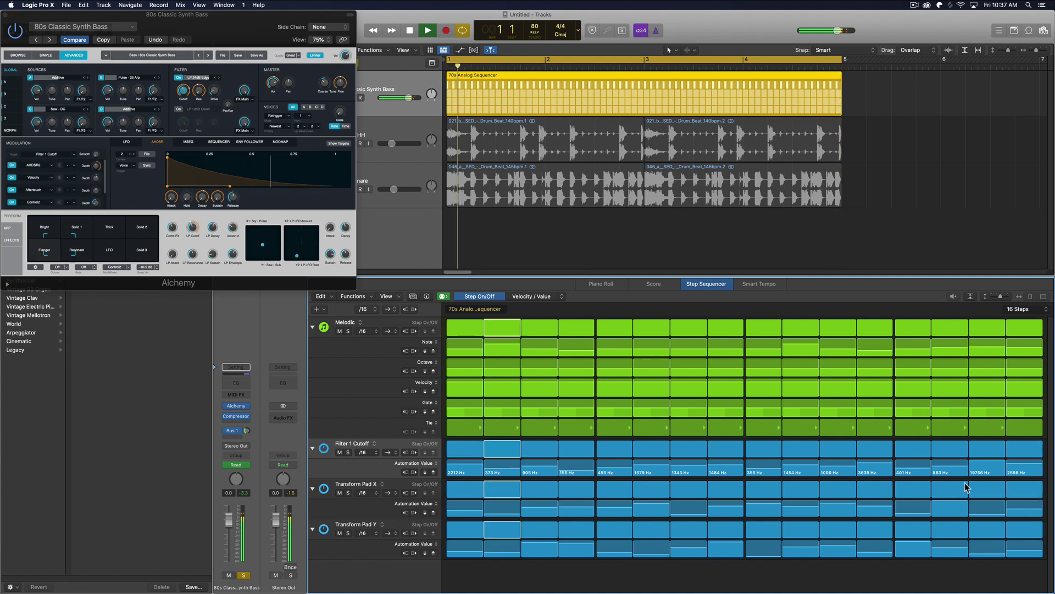
left_click_drag(987, 468, 986, 474)
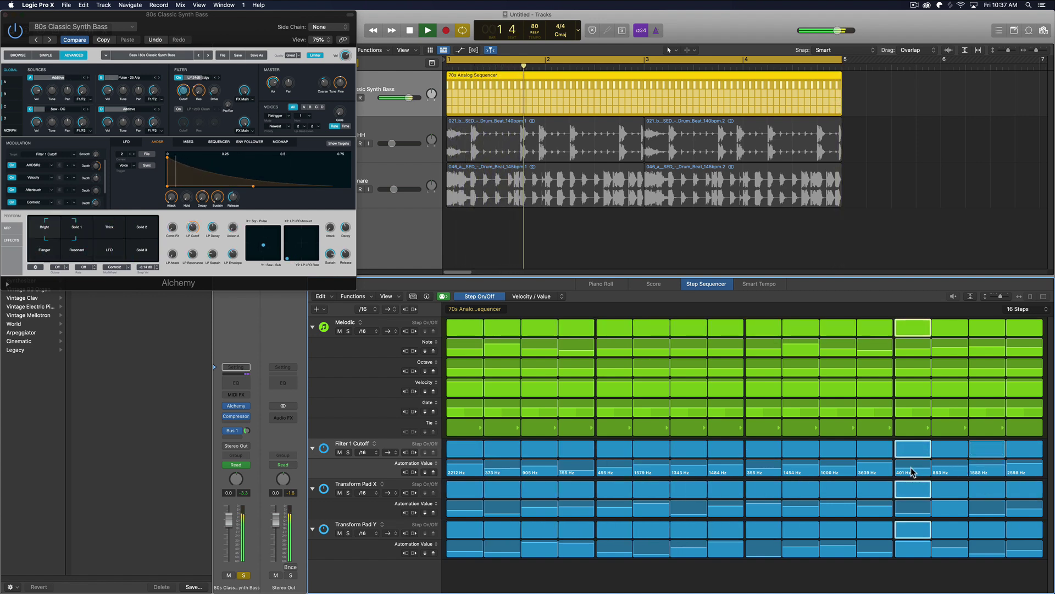
left_click_drag(912, 472, 1032, 471)
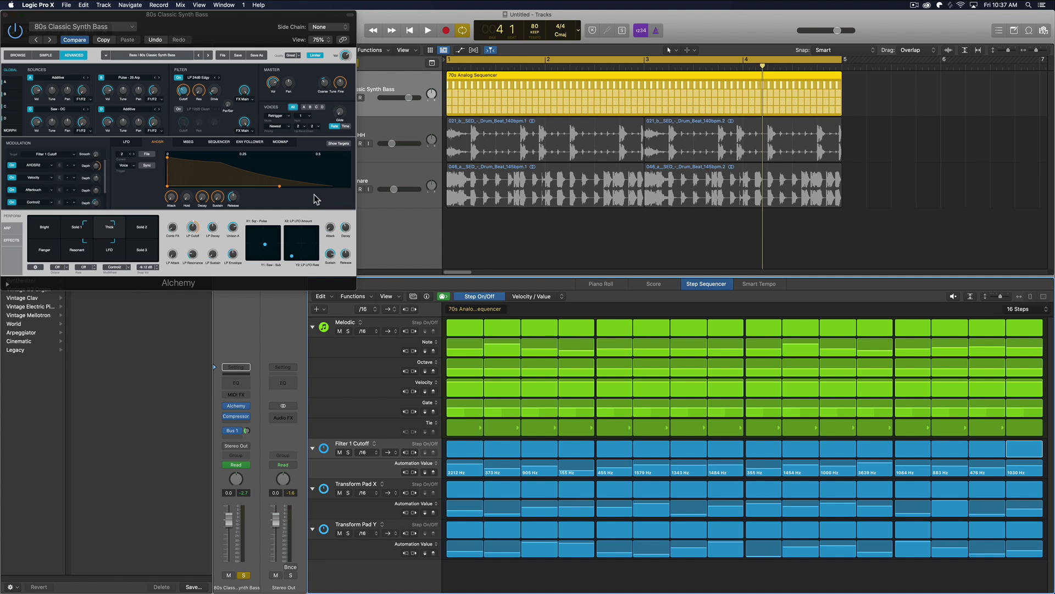
Step: Learn Filter 1 Res and Drive automation rows, then switch on all 16 Drive steps at 38.6%
left_click(318, 309)
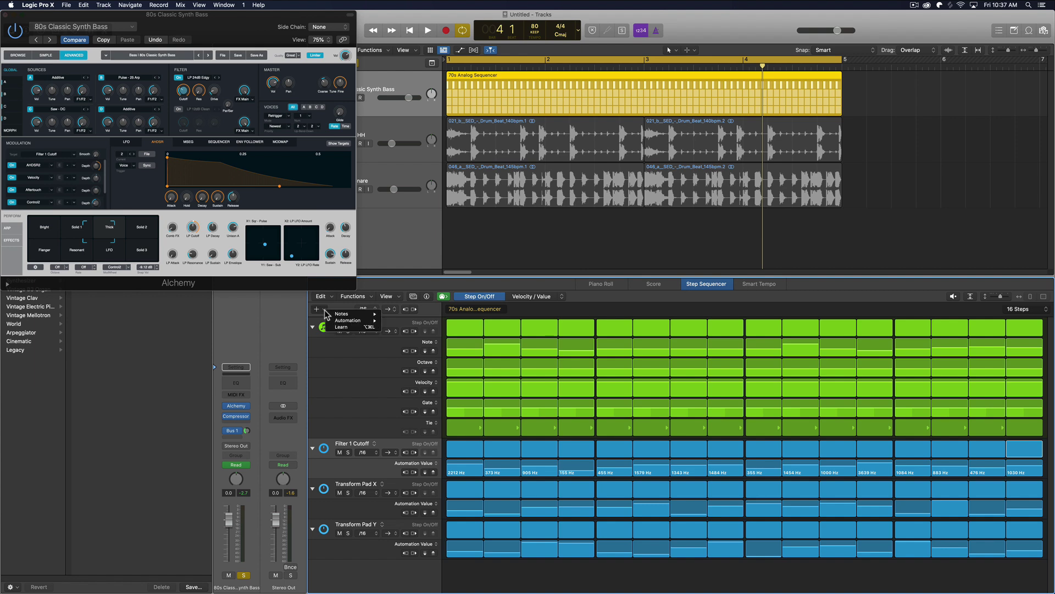
left_click(358, 330)
left_click(199, 90)
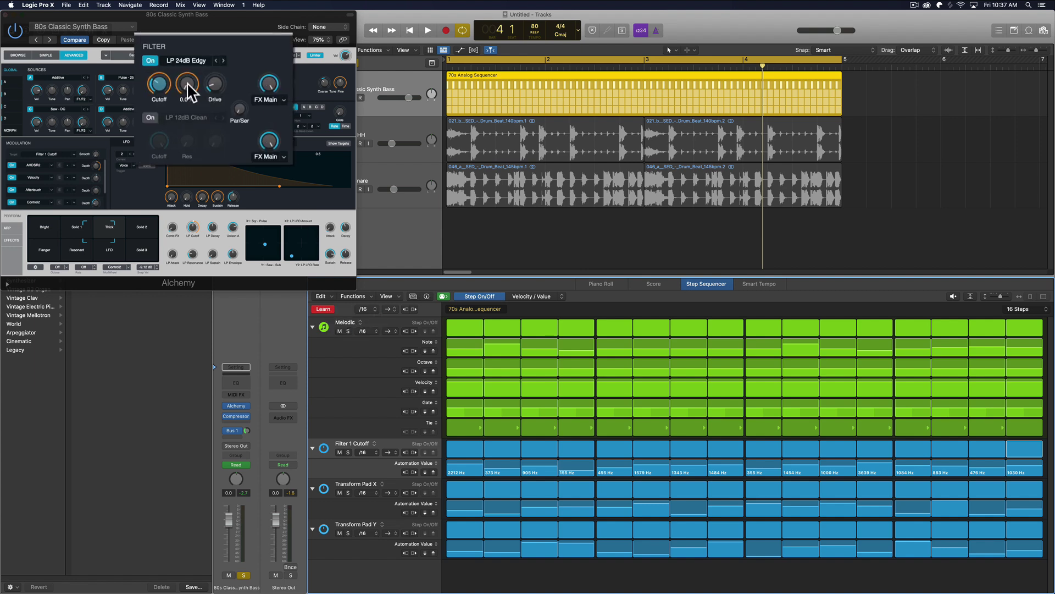
left_click_drag(214, 75, 220, 48)
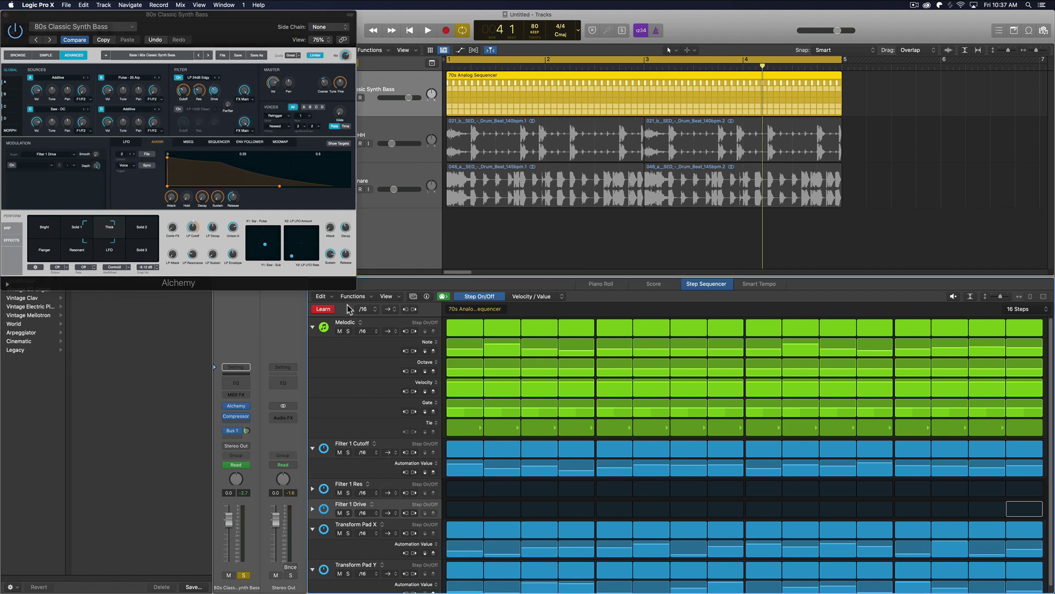
left_click(330, 309)
left_click_drag(1032, 524, 465, 519)
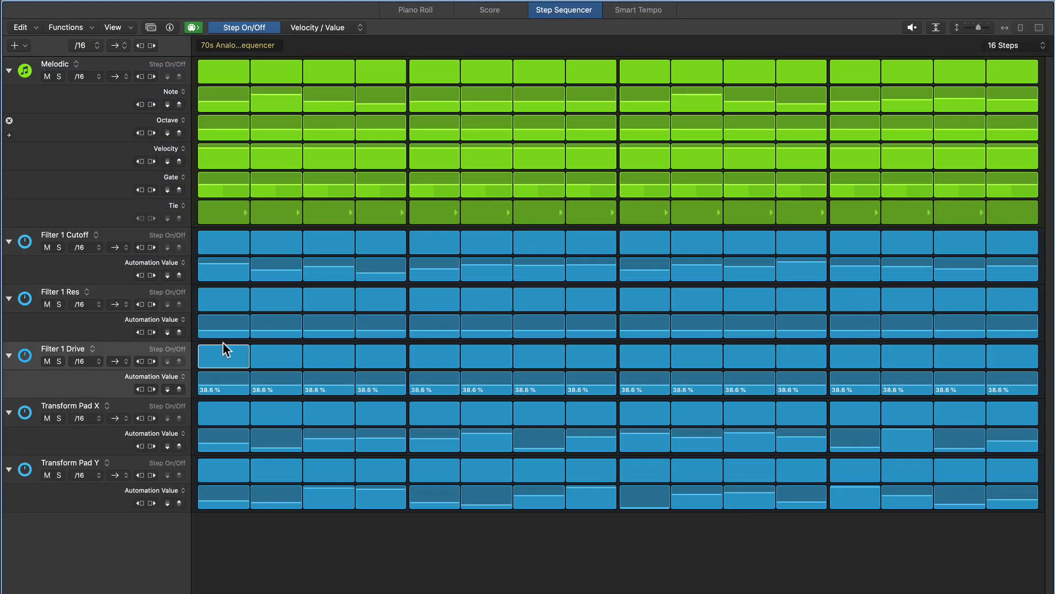
Step: Randomize the Filter 1 Res and Filter 1 Drive automation step values
right_click(96, 322)
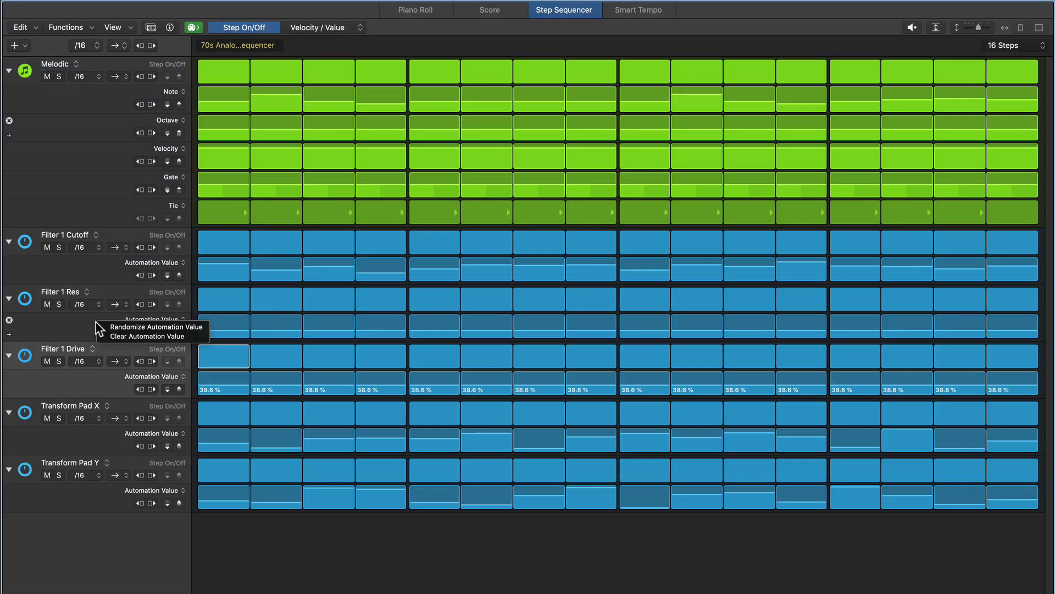
right_click(97, 322)
left_click(109, 326)
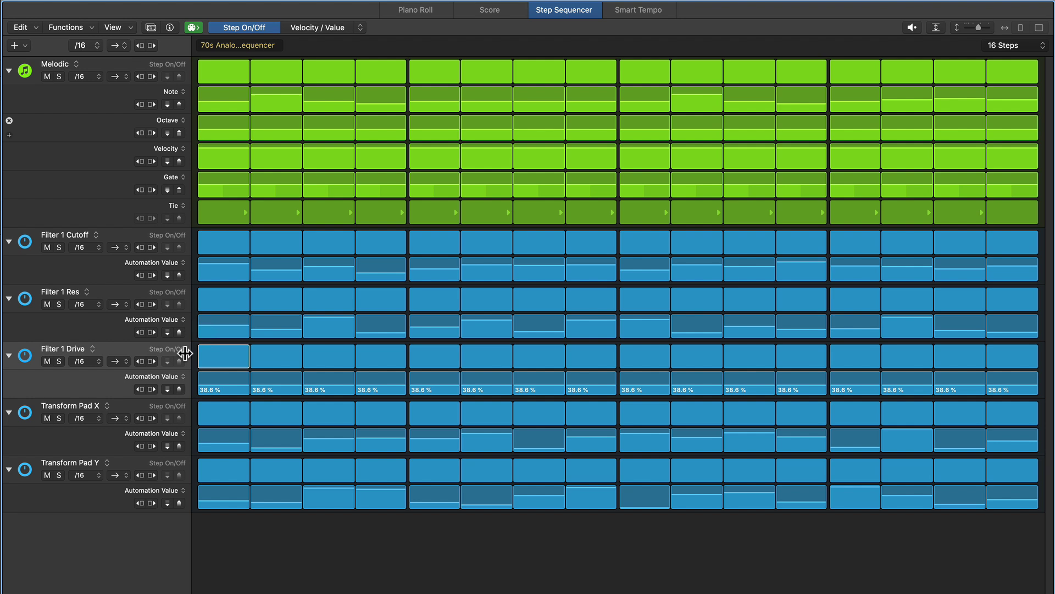
right_click(100, 384)
left_click(113, 388)
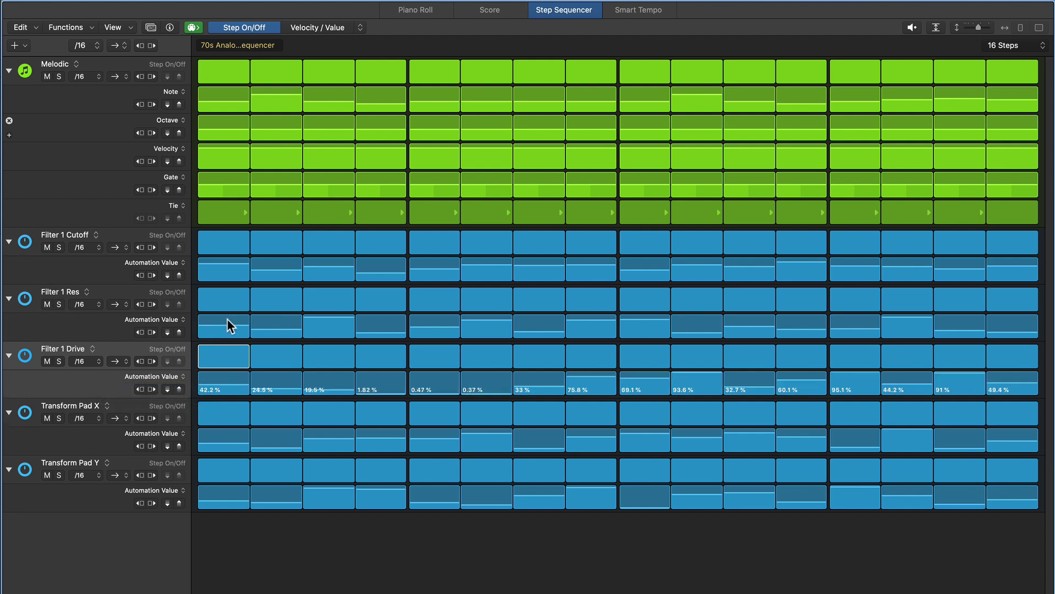
Step: Hand-adjust Filter 1 Res early steps, steps 8–9, and lower step 14 to 41.4%
mouse_move(227, 319)
left_mouse_down()
mouse_move(224, 328)
mouse_move(480, 324)
left_mouse_up()
mouse_move(567, 324)
left_mouse_down()
mouse_move(663, 325)
mouse_move(605, 333)
left_mouse_up()
left_click_drag(893, 320, 901, 326)
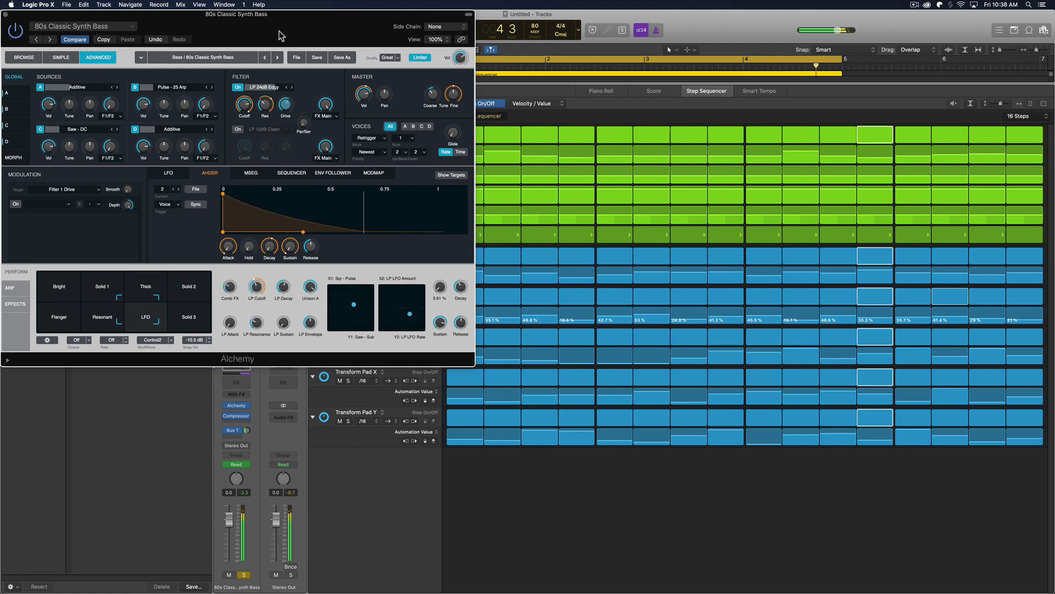
Step: With Alchemy closed and rows enlarged, re-randomize the Filter 1 Drive and Res step values
left_click(6, 15)
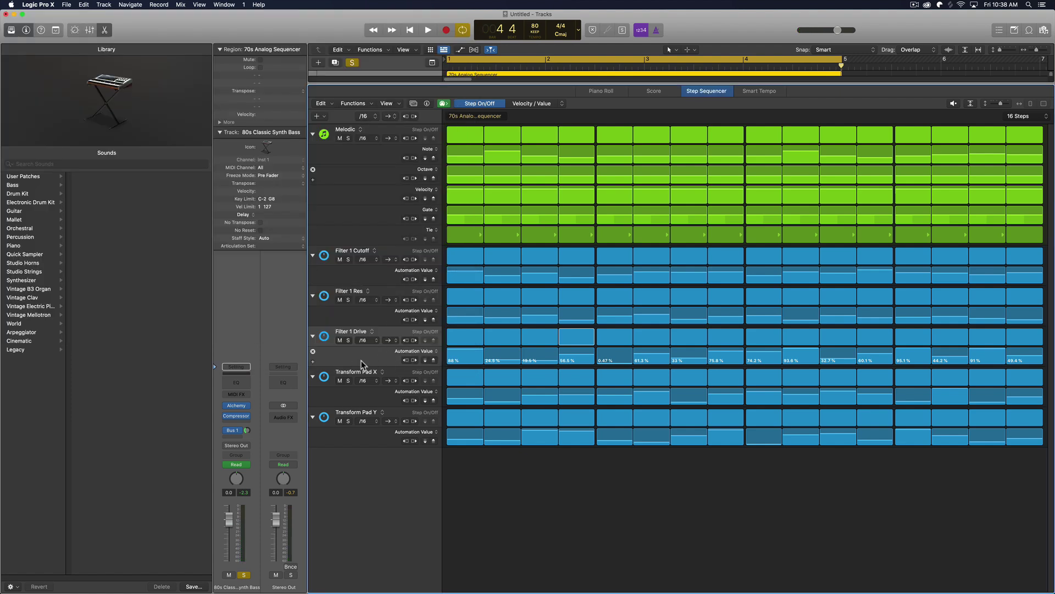
key("super+Down")
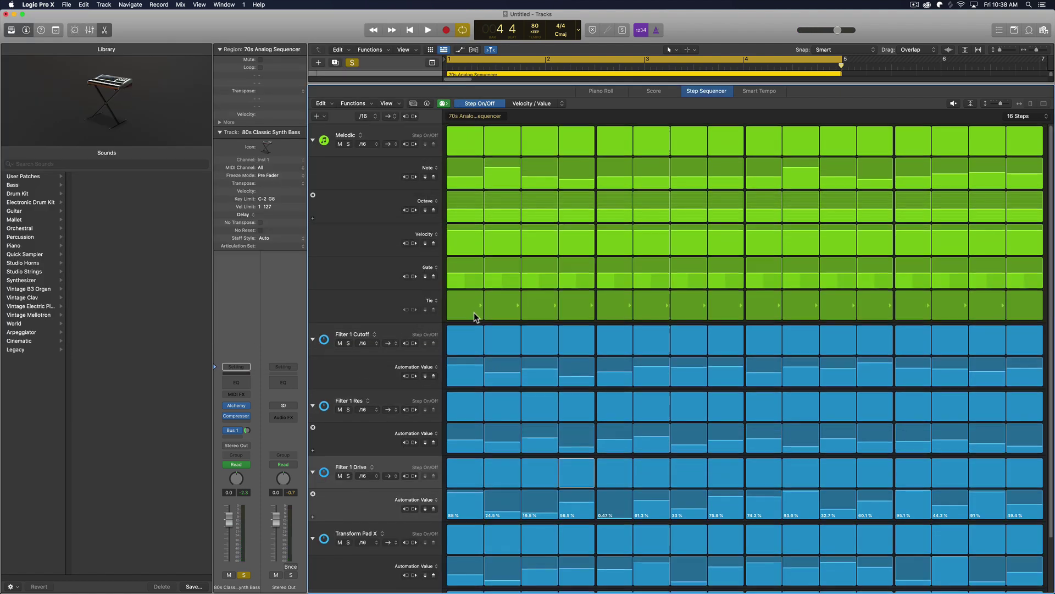
scroll(474, 312, "down", 2)
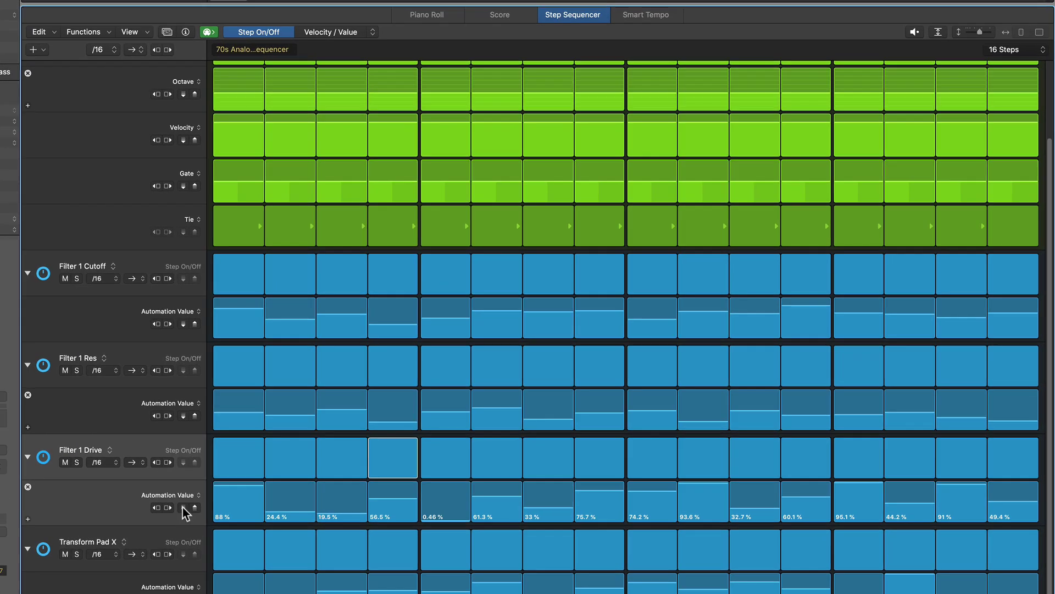
left_click(424, 447)
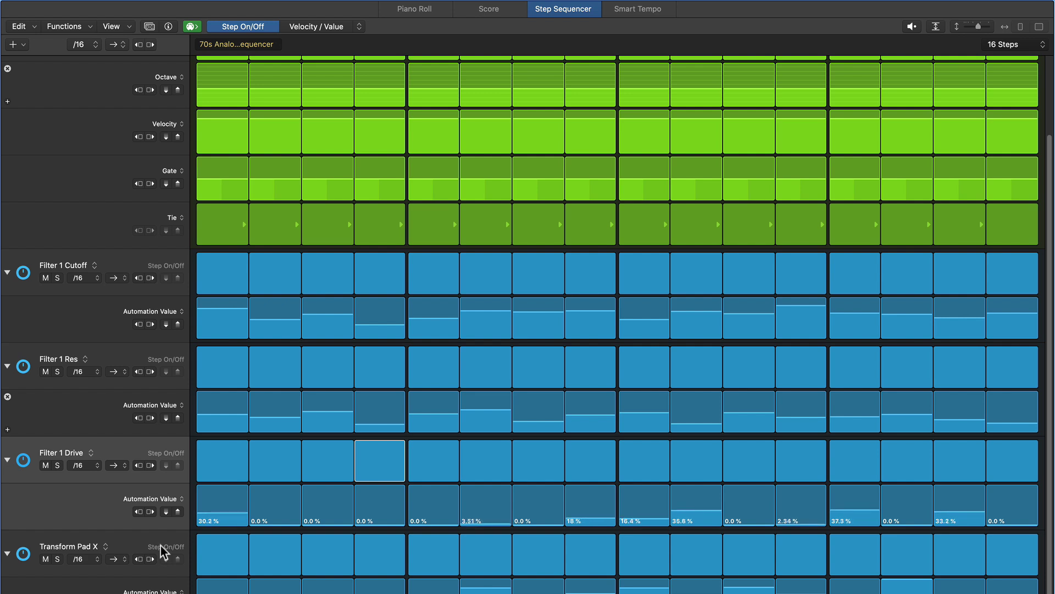
left_click(167, 419)
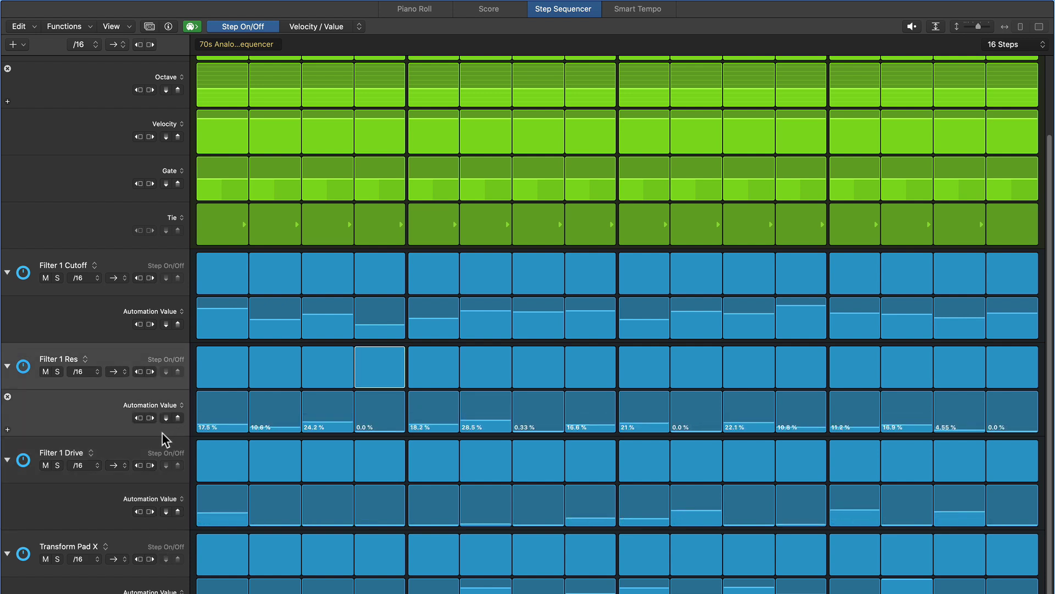
Step: Collapse the Cutoff, Res, Drive, Transform Pad X and Y rows, then reopen Alchemy
left_click(7, 272)
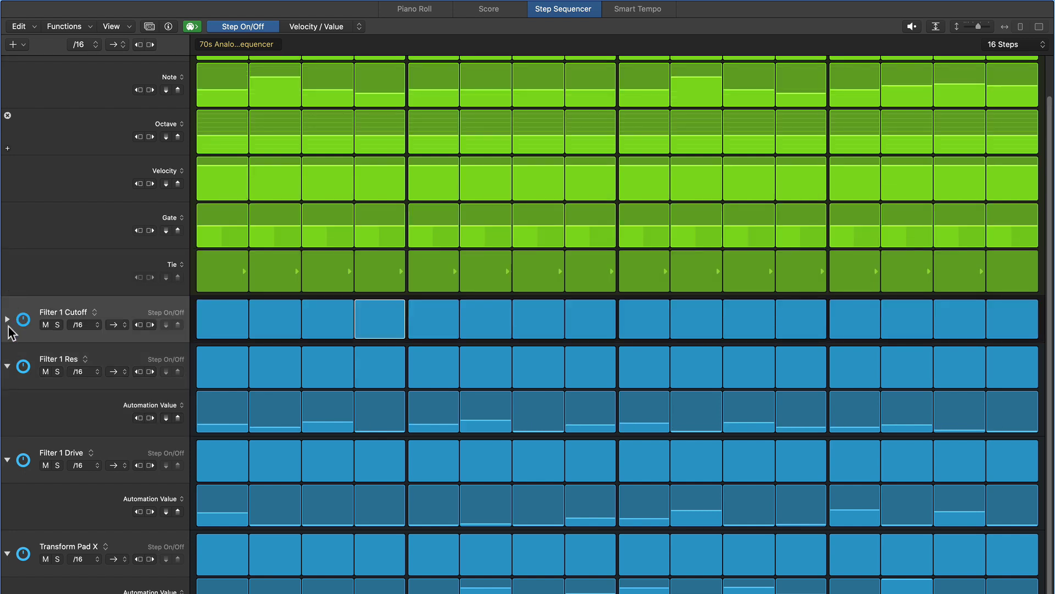
left_click(7, 366)
left_click(7, 455)
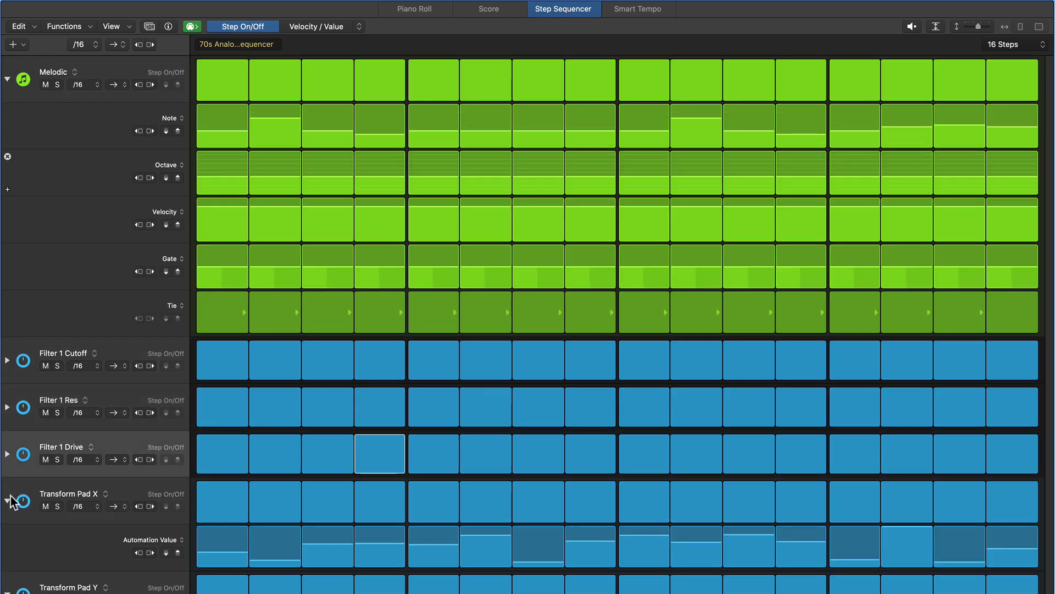
left_click(7, 500)
left_click(8, 548)
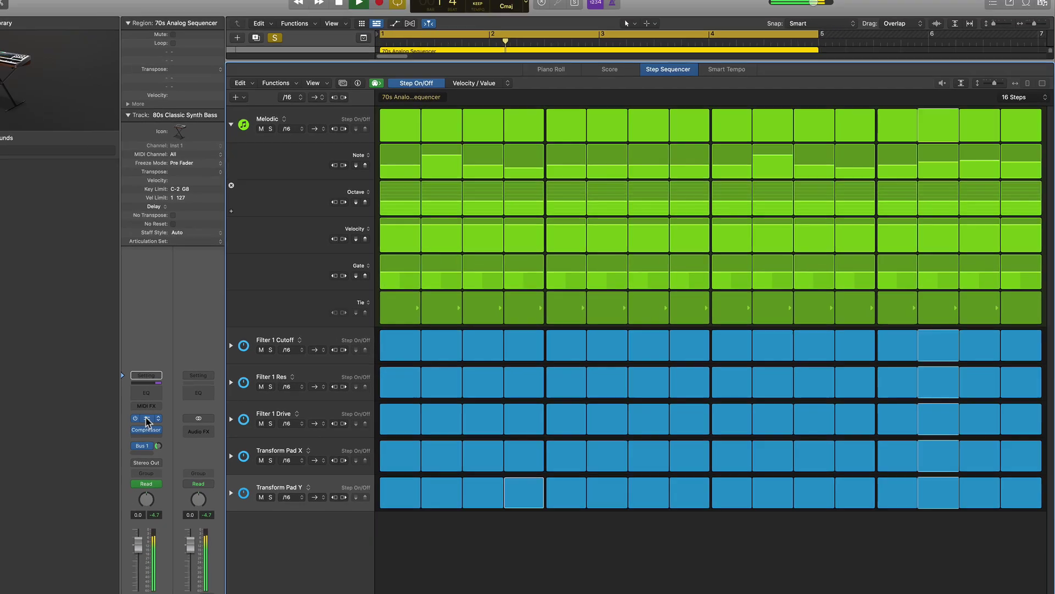
left_click(237, 407)
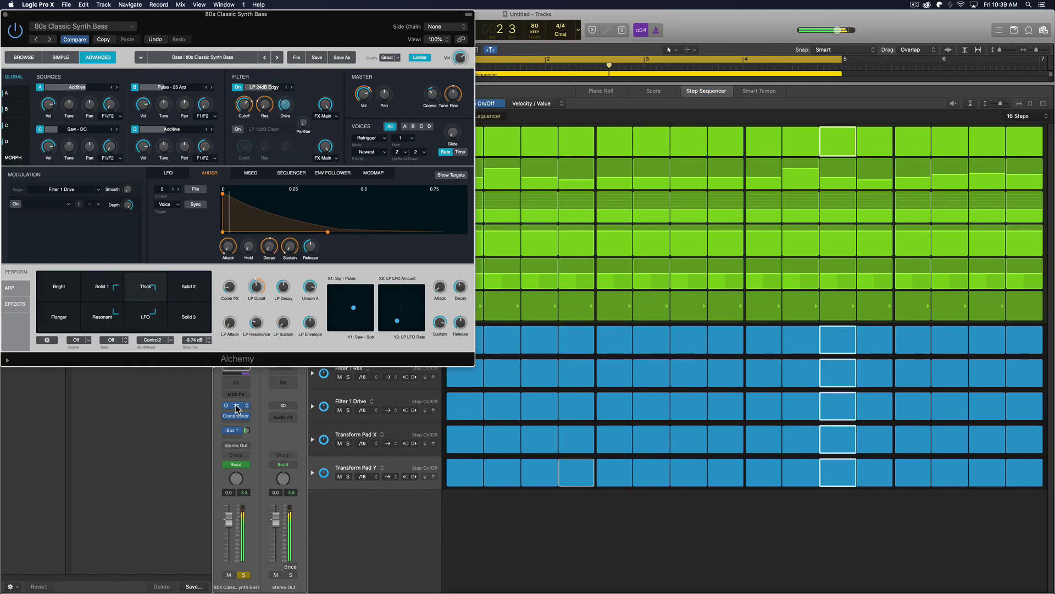